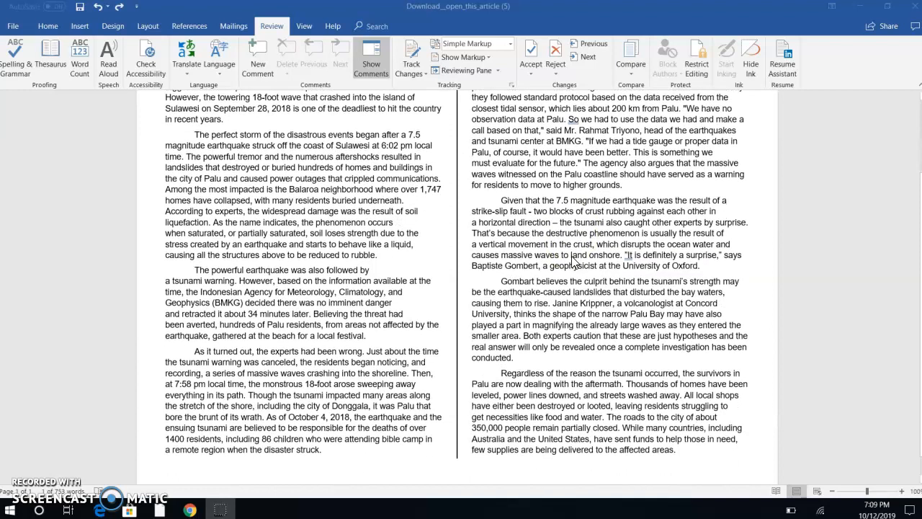
Apply the grammar suggestion that adds a comma after "So" in the sentence "So we had to use the data we had".
scroll(574, 262, "up", 3)
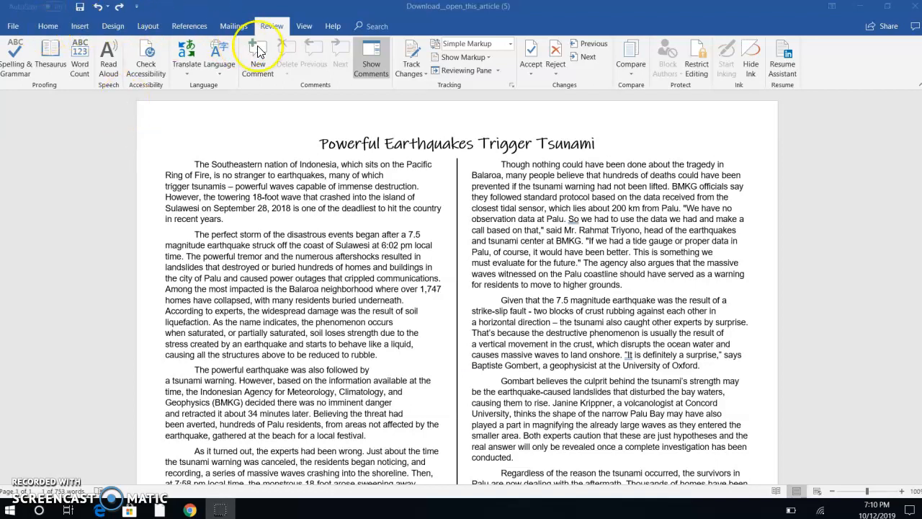
left_click(270, 28)
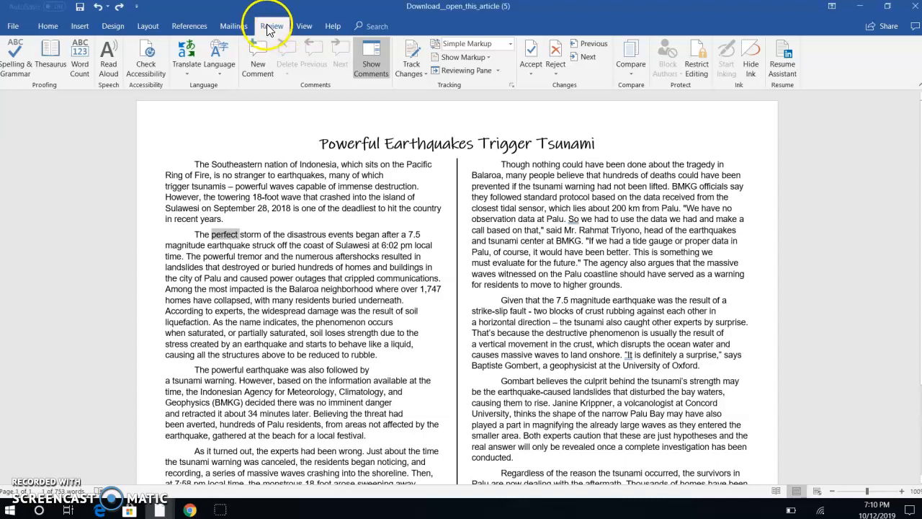
left_click(194, 164)
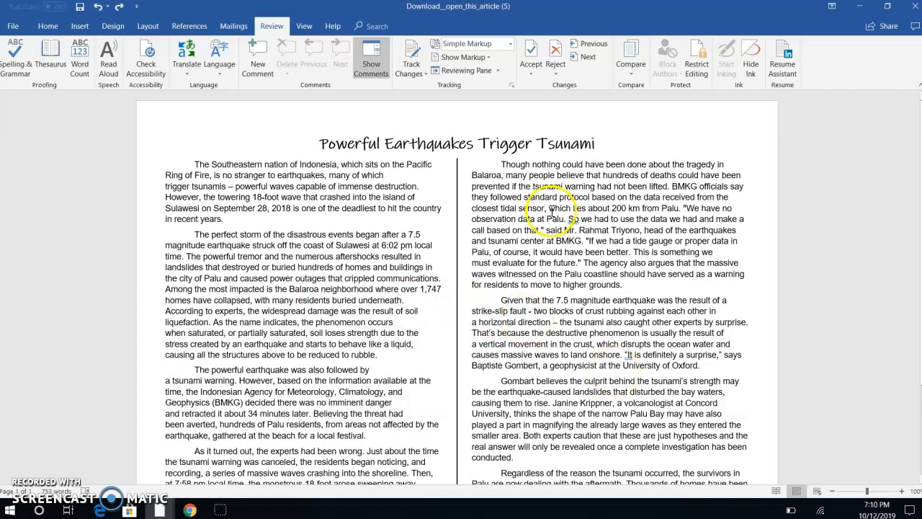
right_click(573, 221)
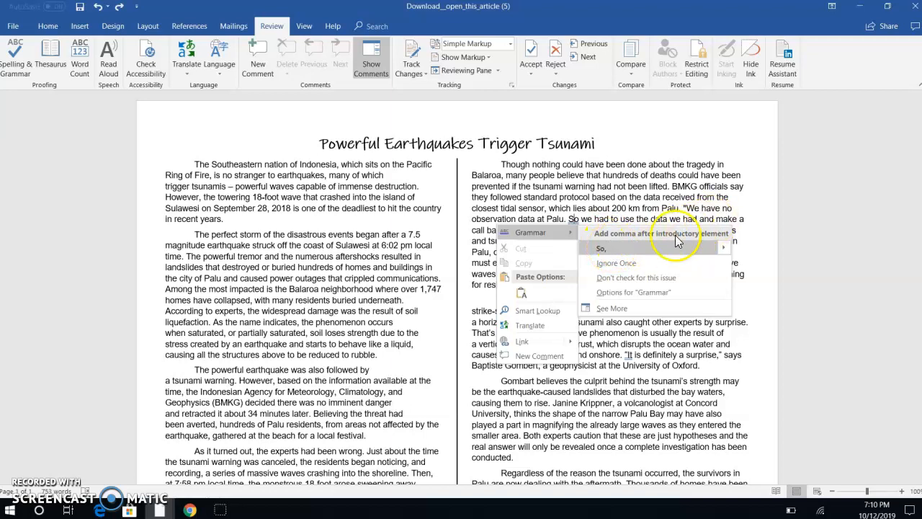
left_click(610, 248)
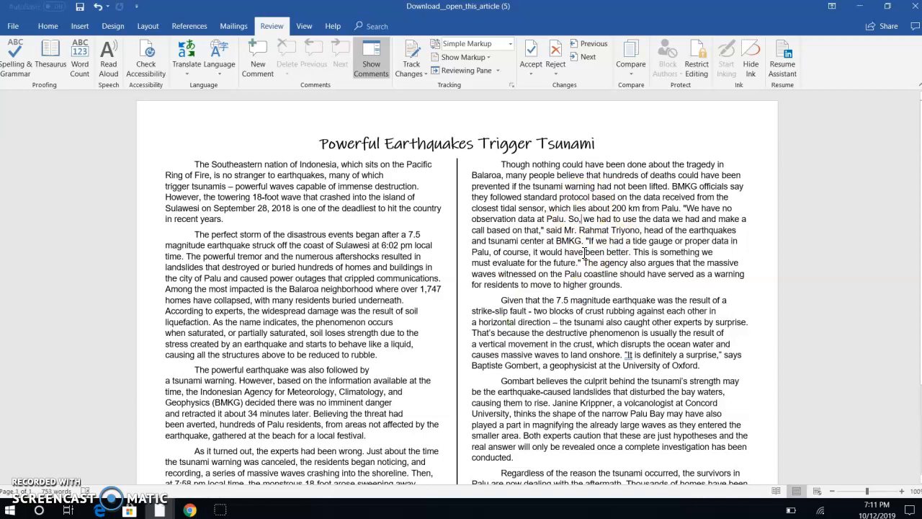
View the grammar suggestion for the flagged quotation beginning "It is definitely a surprise" and dismiss it without applying it.
right_click(628, 354)
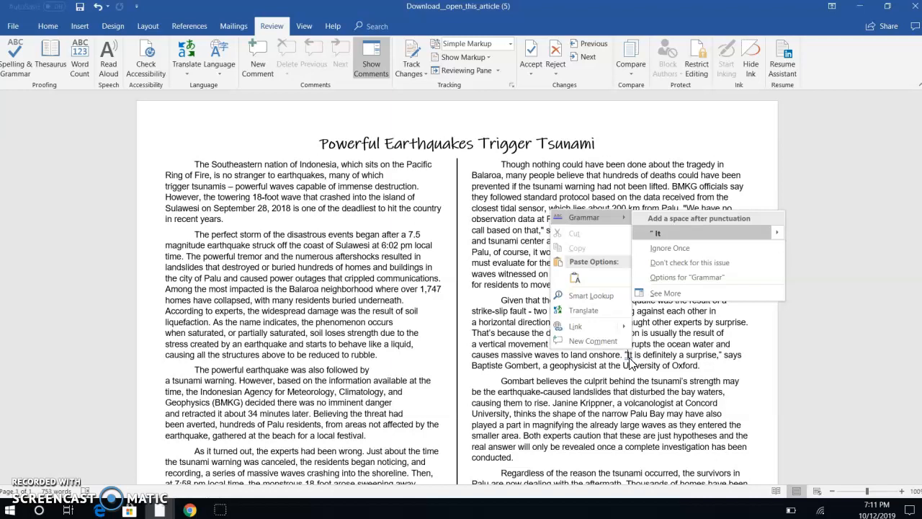
left_click(629, 359)
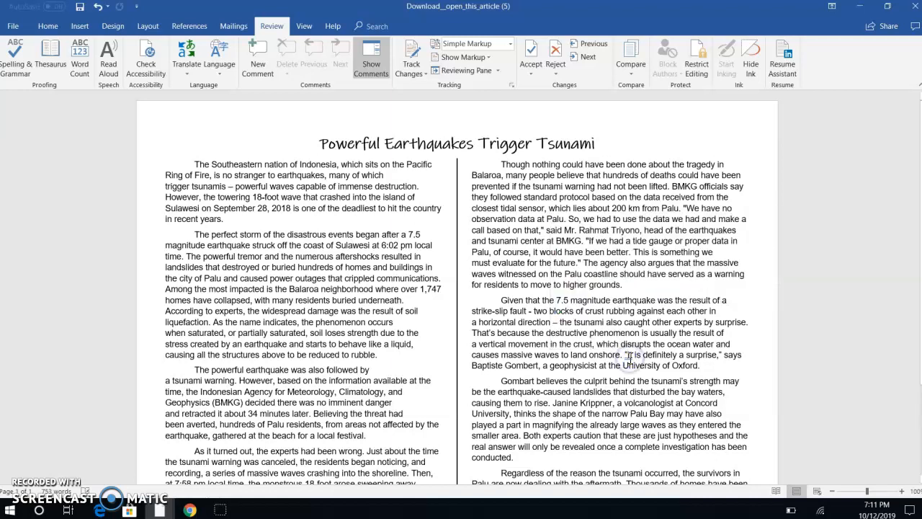
scroll(629, 355, "down", 4)
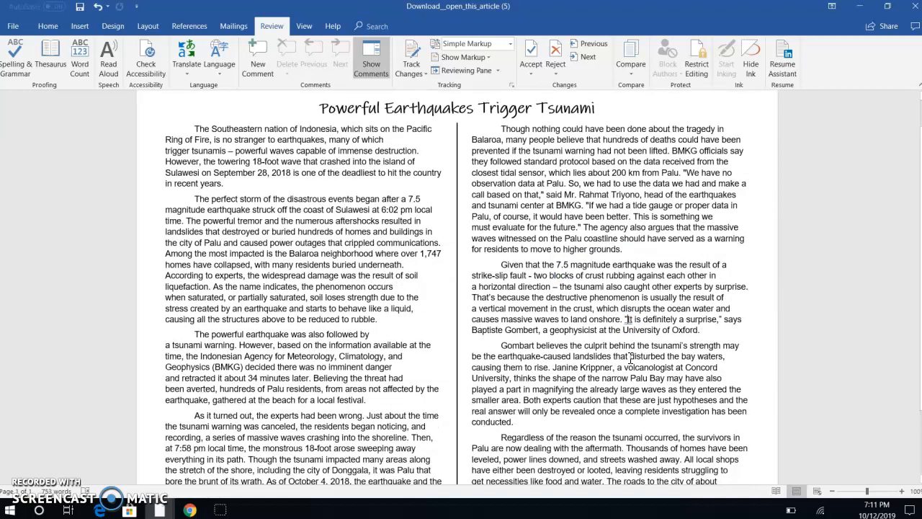
scroll(629, 356, "up", 4)
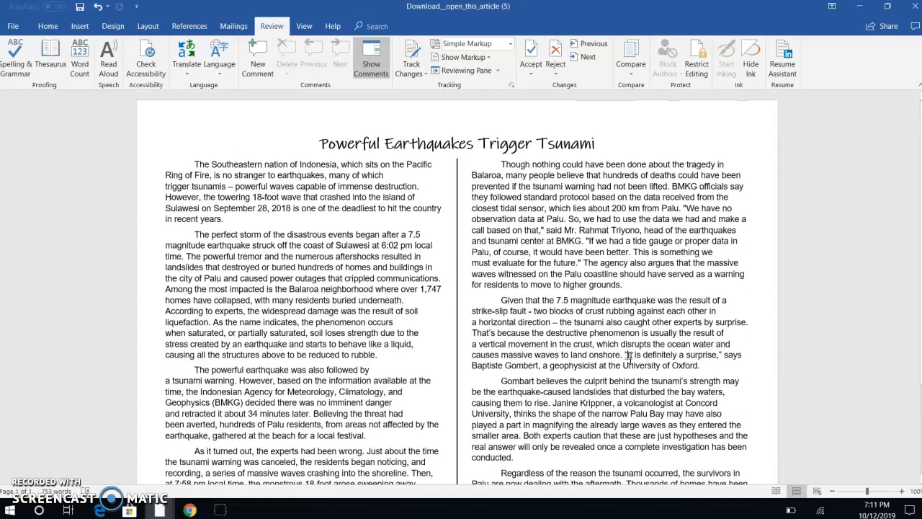
Replace the capital I of "Indonesia" in the first sentence with a lowercase i.
left_click(303, 165)
key("BackSpace")
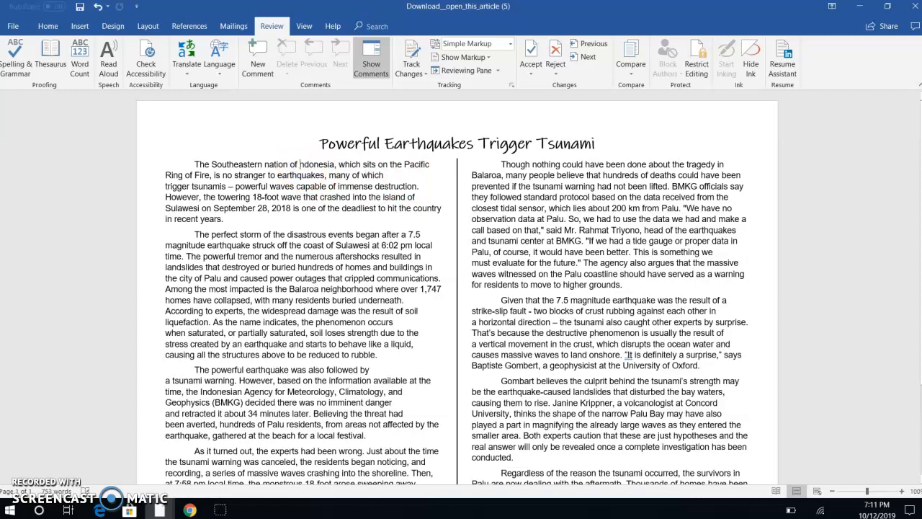
type("i")
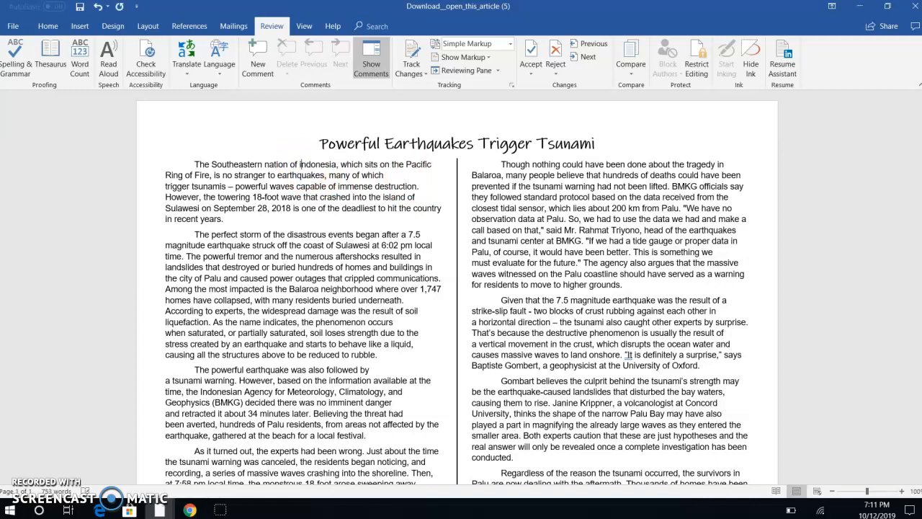
left_click(313, 209)
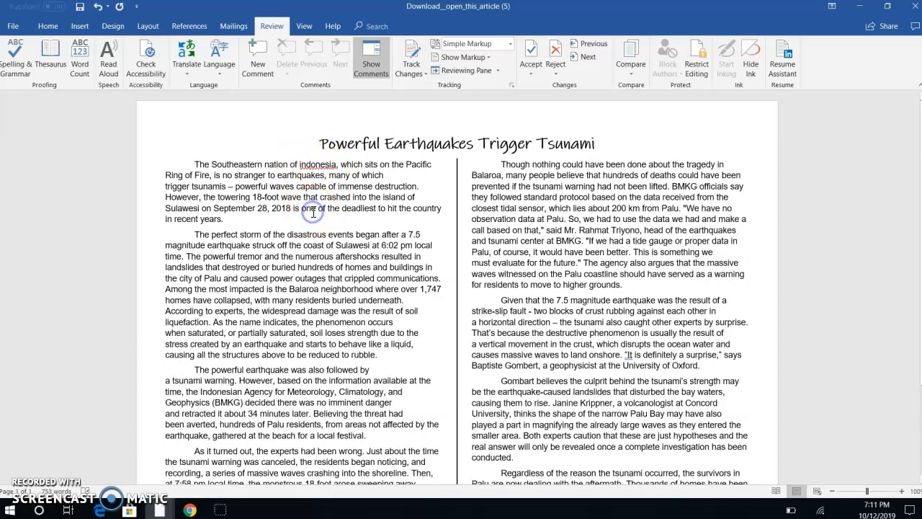
Correct the misspelled "indonesia" in the first sentence with the spelling suggestion "Indonesia".
right_click(314, 166)
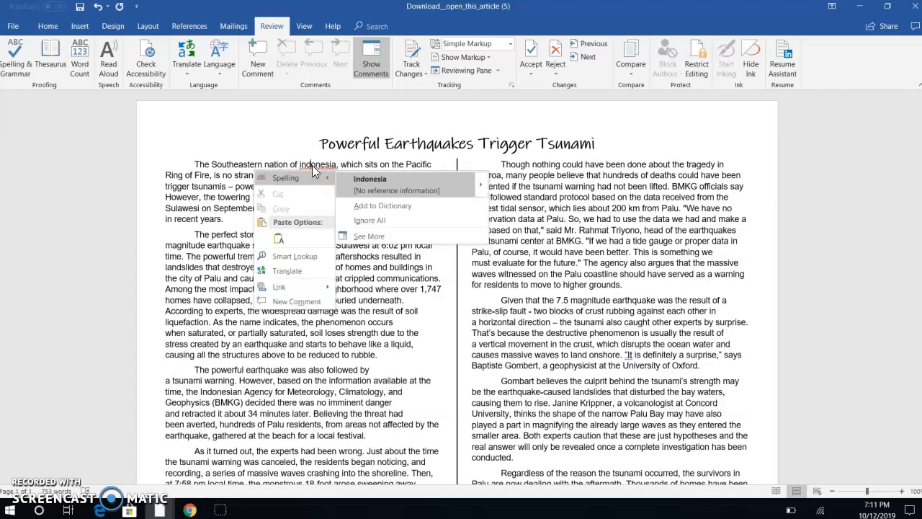
left_click(370, 182)
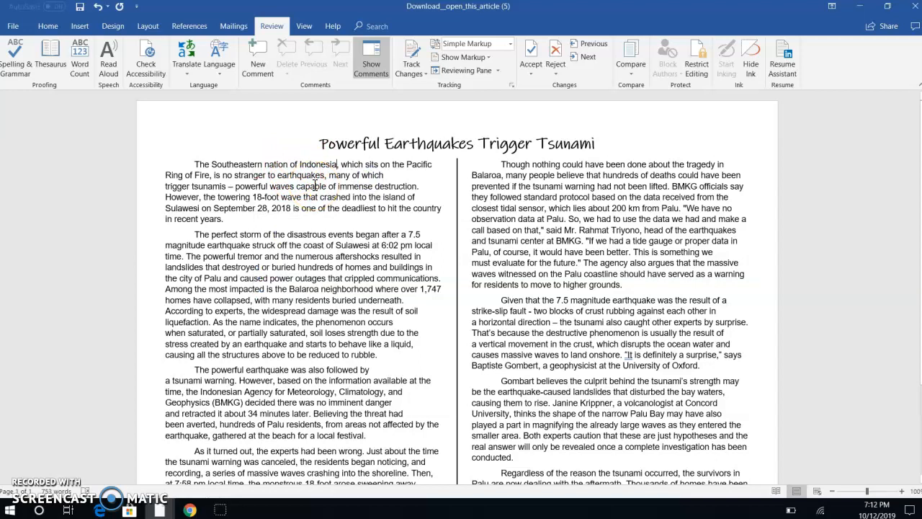
left_click(315, 188)
Look up the title word "Trigger" in the Thesaurus and close the results.
left_click(49, 64)
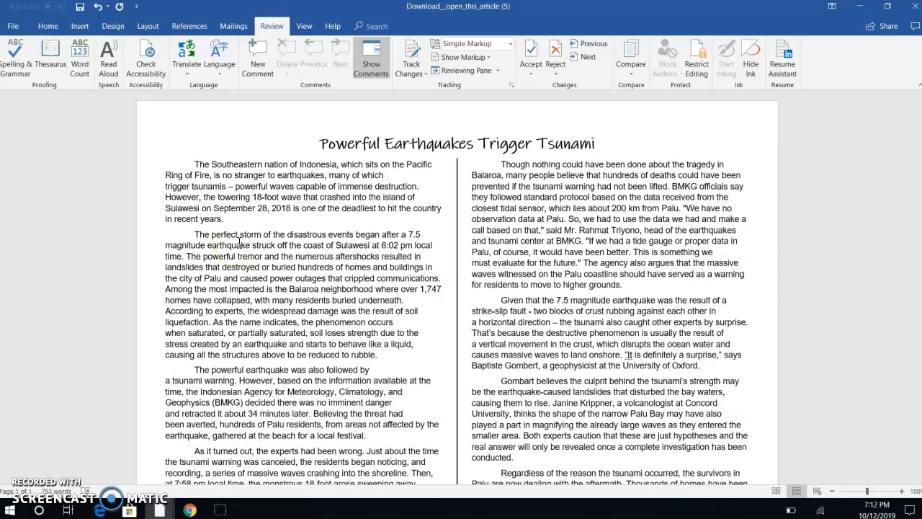
double_click(506, 144)
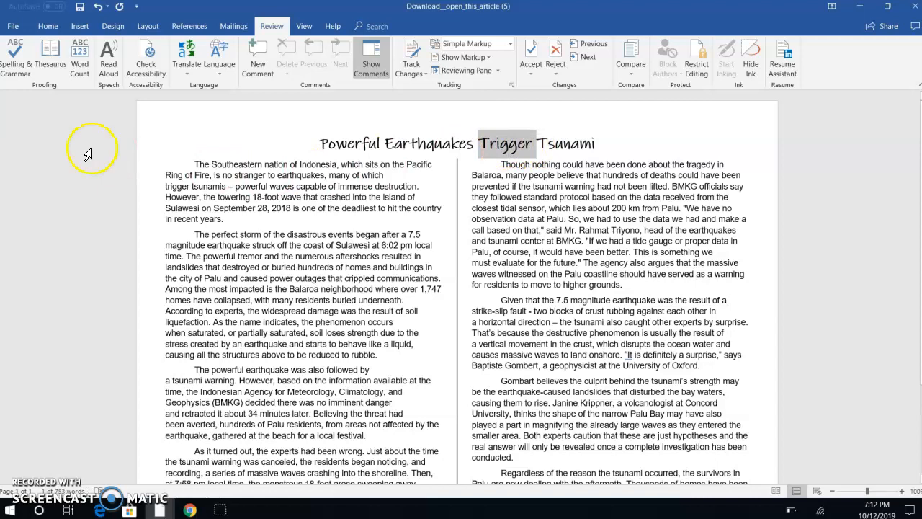
left_click(56, 54)
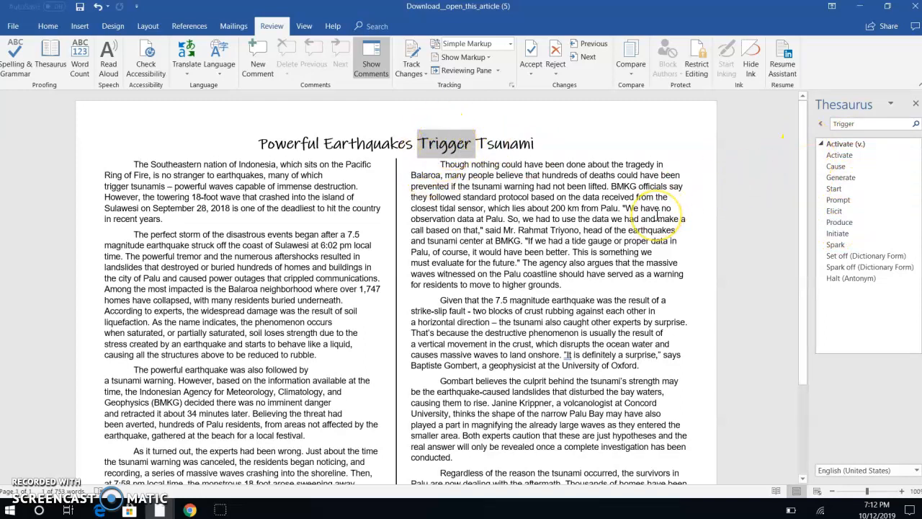
left_click(913, 108)
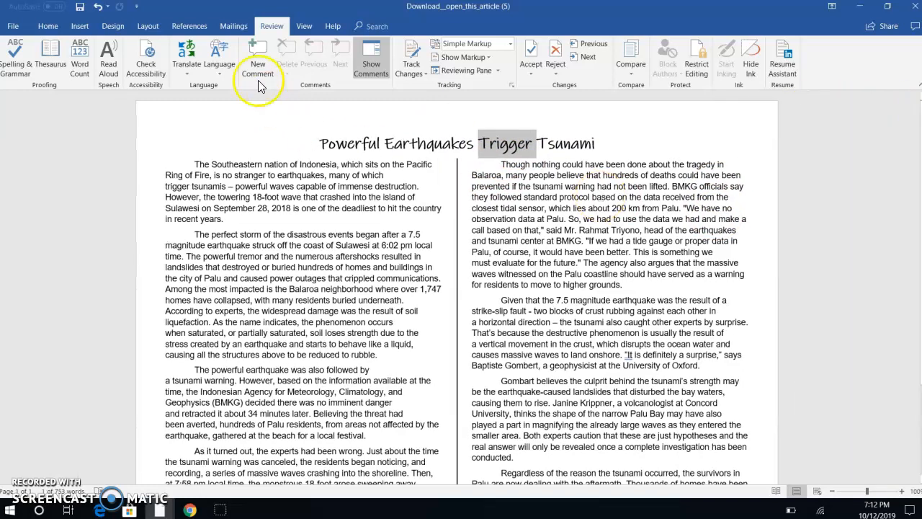
View the quick synonym suggestions for the selected title word "Trigger" without replacing it.
right_click(510, 146)
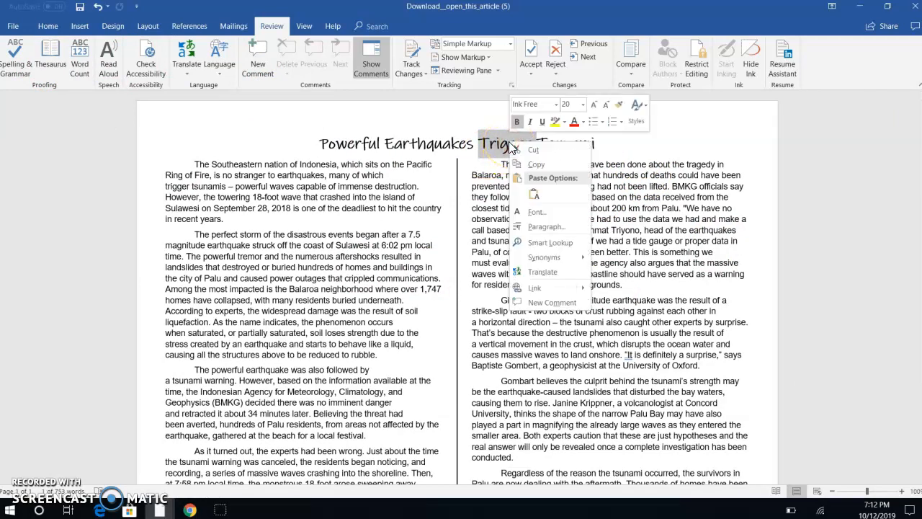
left_click(546, 260)
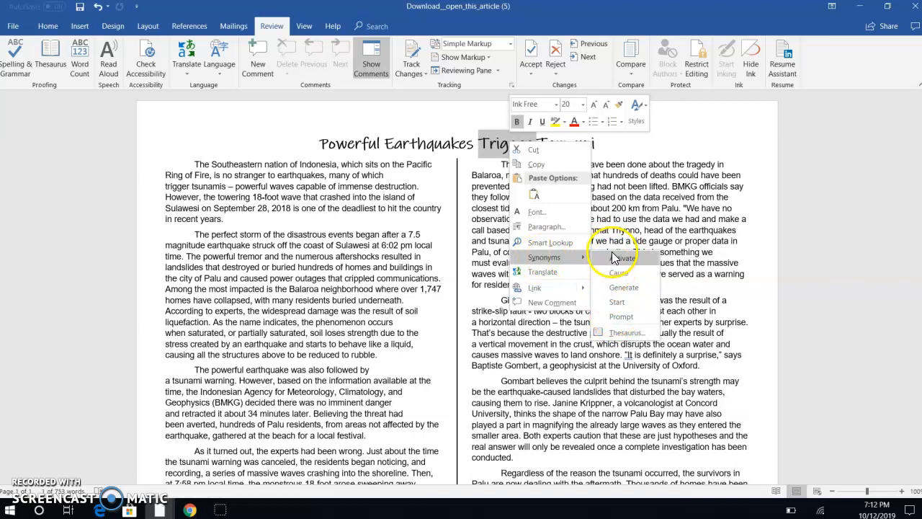
left_click(639, 149)
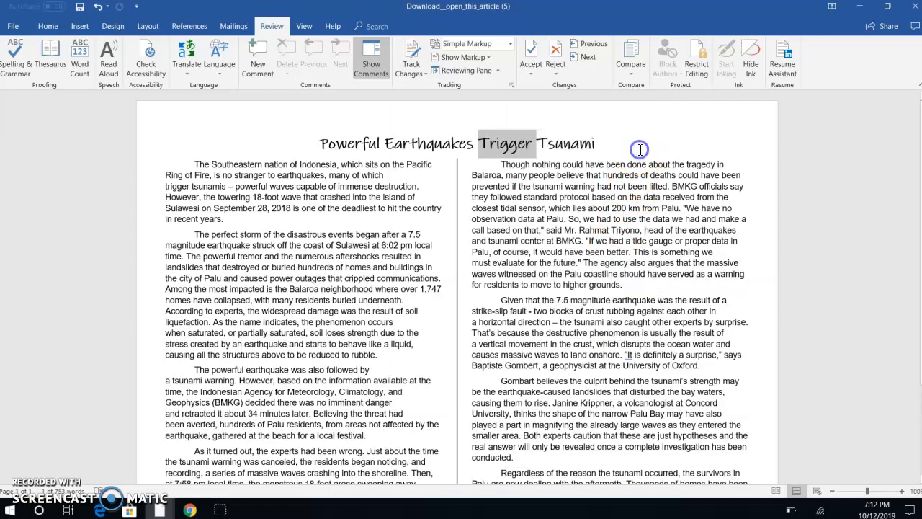
left_click(527, 189)
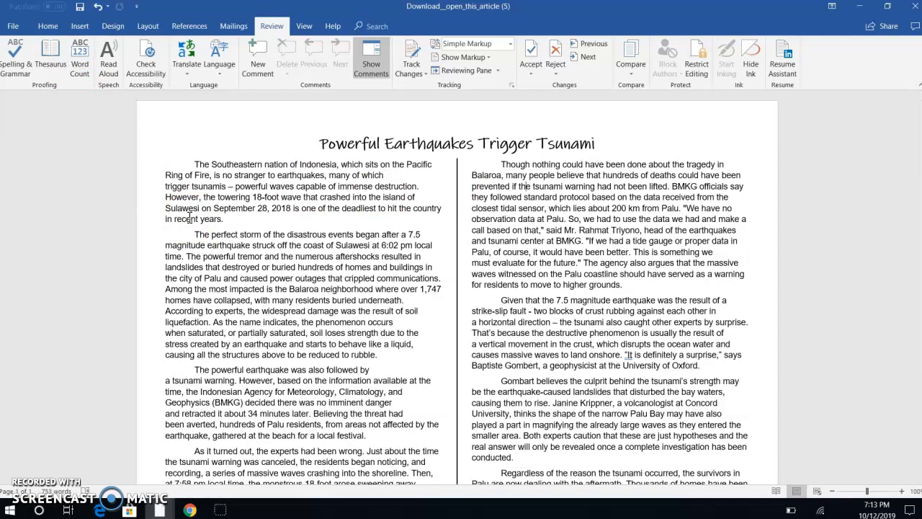
Listen to the start of the article with Read Aloud and pause the playback.
scroll(216, 238, "down", 5)
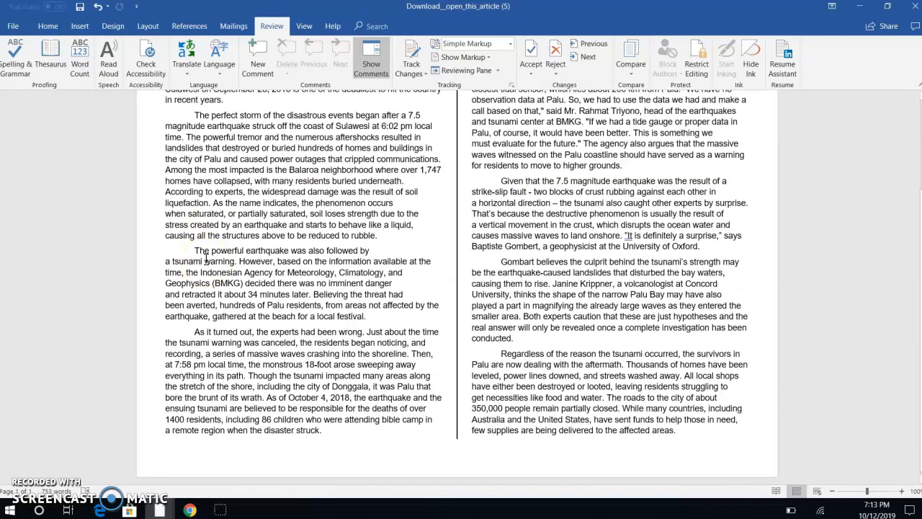
scroll(206, 260, "up", 5)
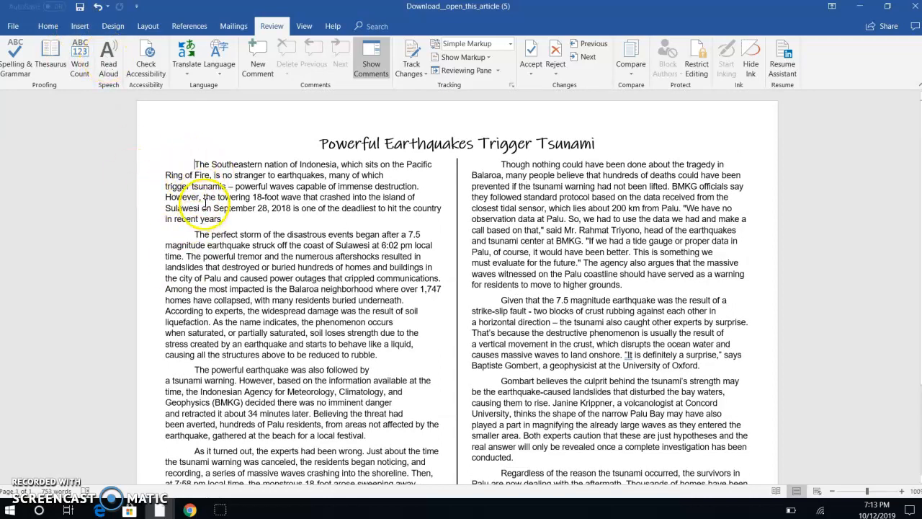
left_click(109, 63)
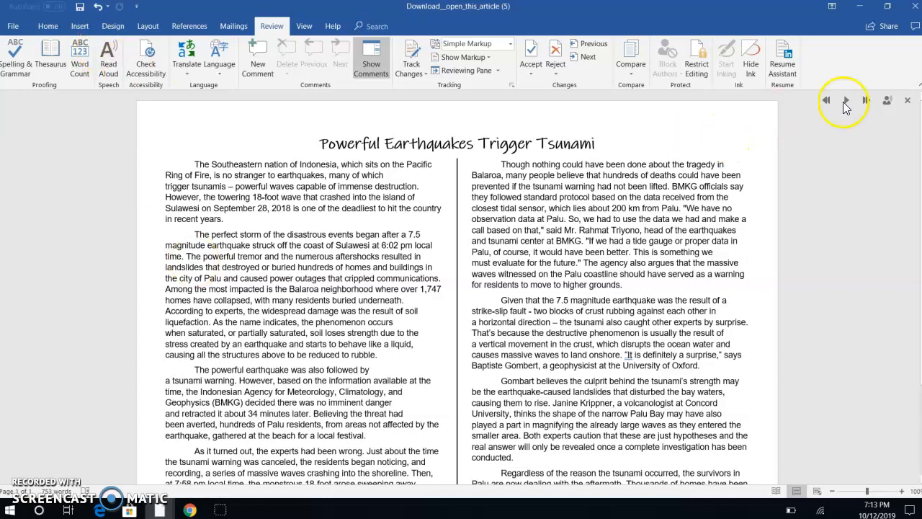
left_click(846, 100)
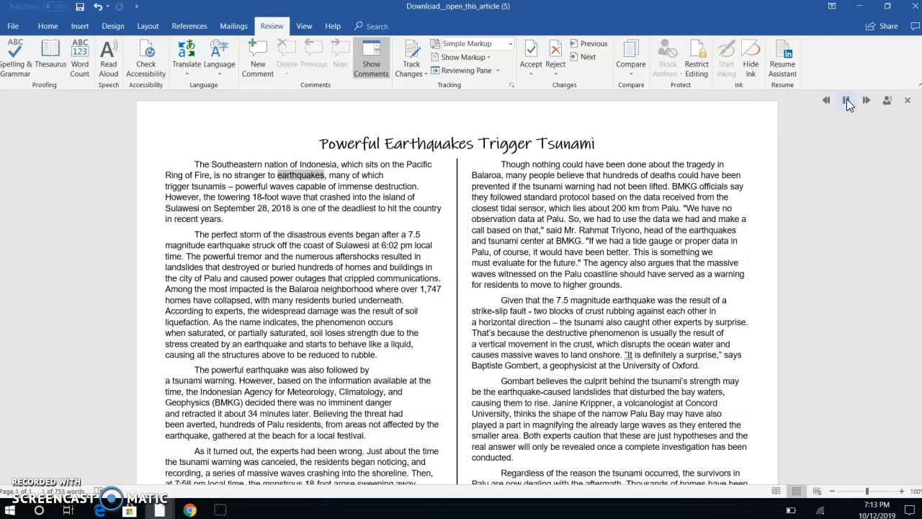
left_click(847, 101)
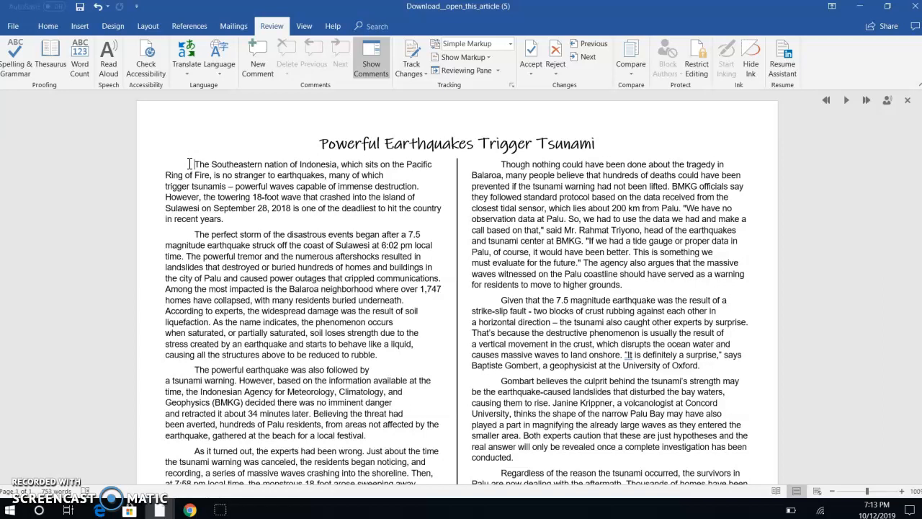
Check the word count of the whole article.
left_click(173, 166)
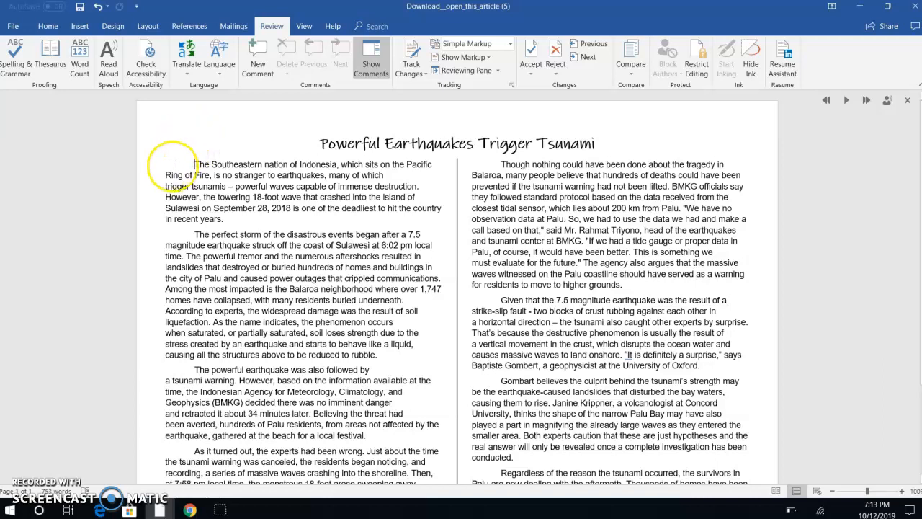
left_click(82, 64)
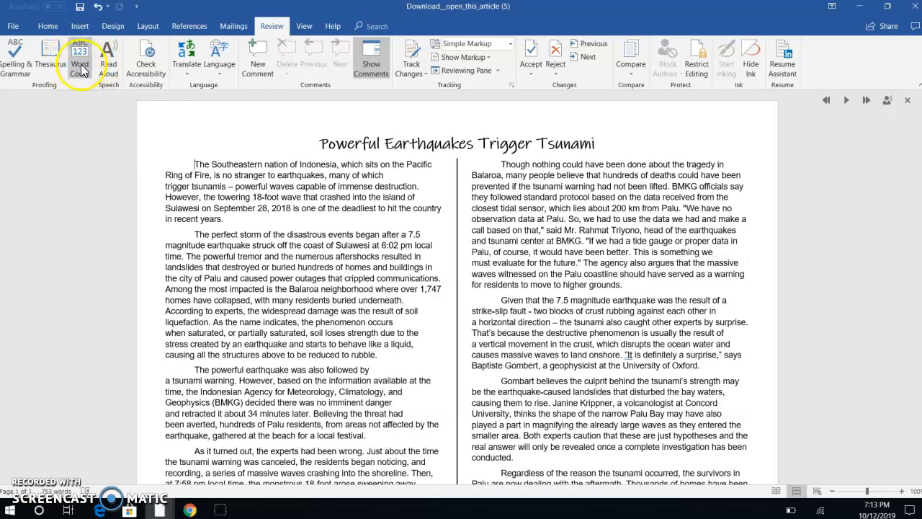
left_click(57, 321)
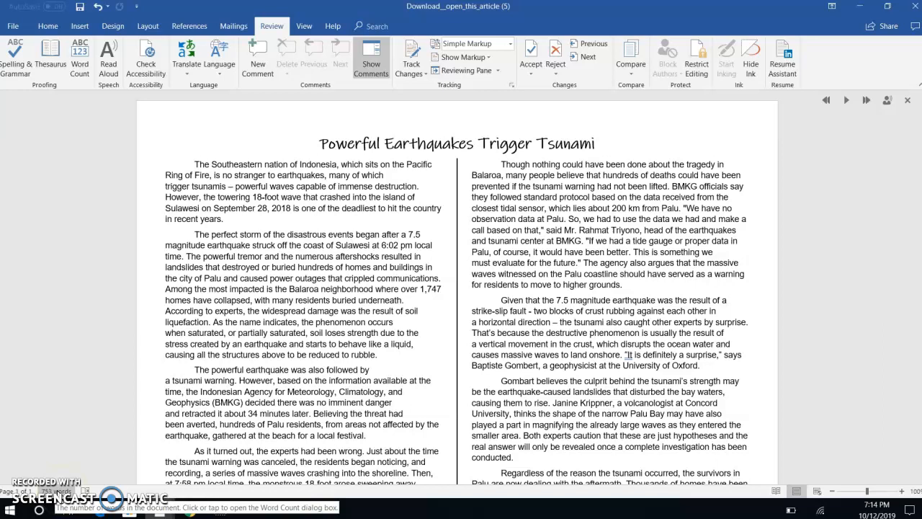
scroll(348, 373, "down", 2)
scroll(348, 372, "up", 2)
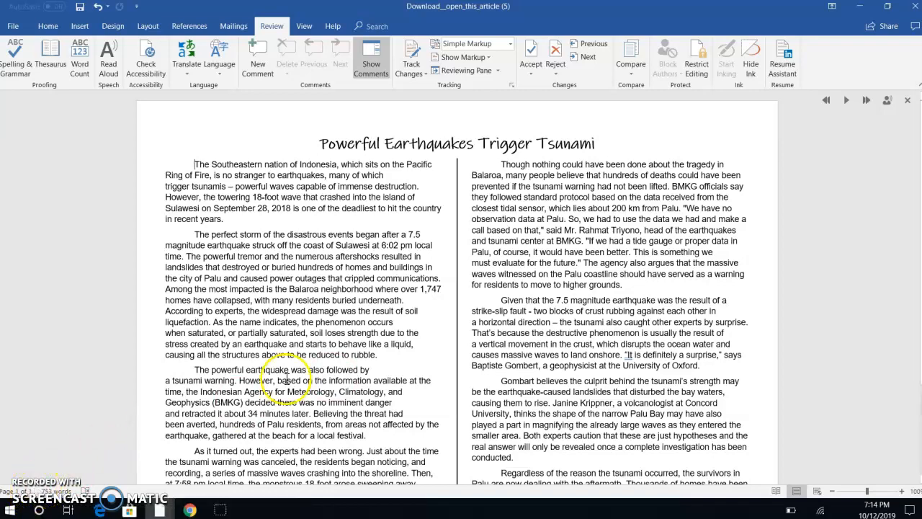
scroll(310, 380, "down", 2)
scroll(334, 379, "up", 2)
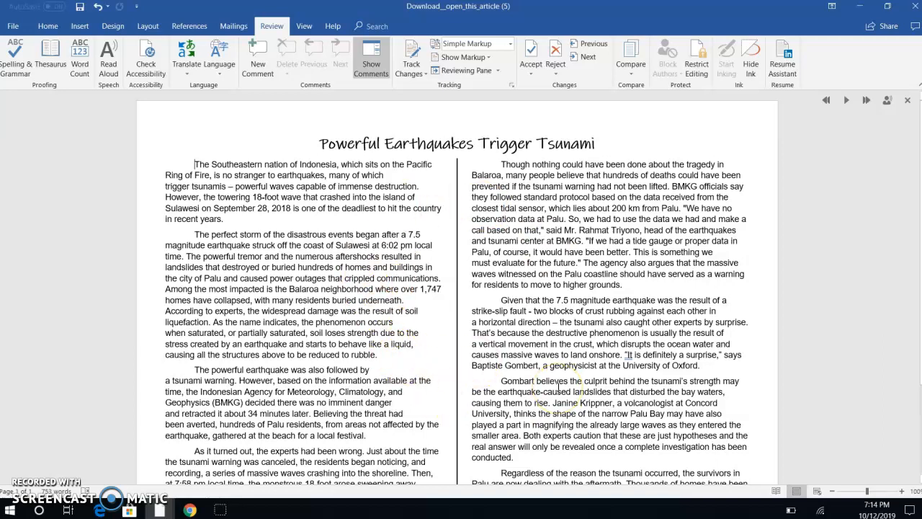
scroll(516, 323, "down", 2)
scroll(516, 324, "down", 2)
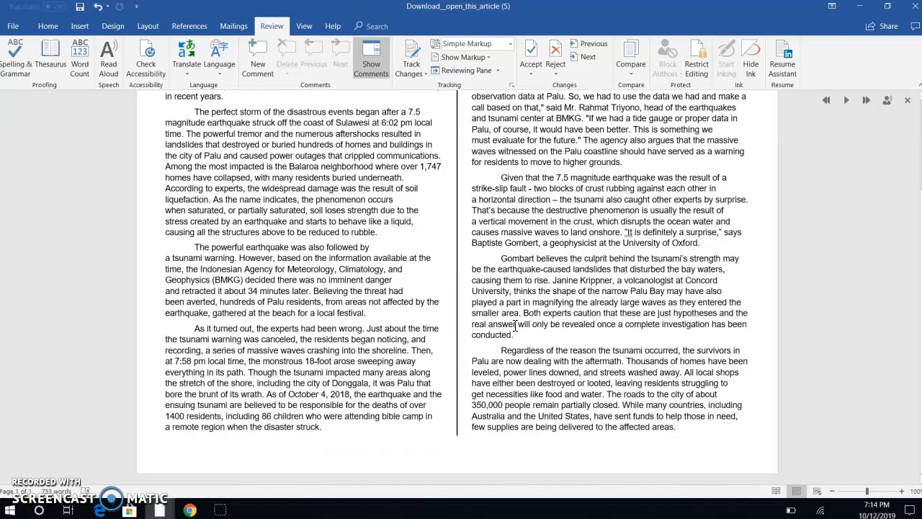
scroll(515, 325, "up", 3)
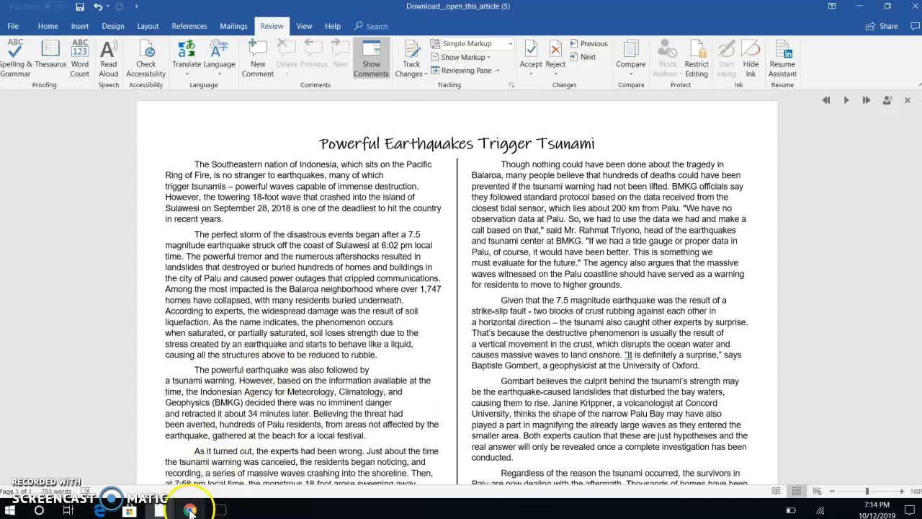
Copy the Indonesia globe image from the image results in Chrome and paste it at the start of the article's first paragraph in Word.
mouse_move(191, 511)
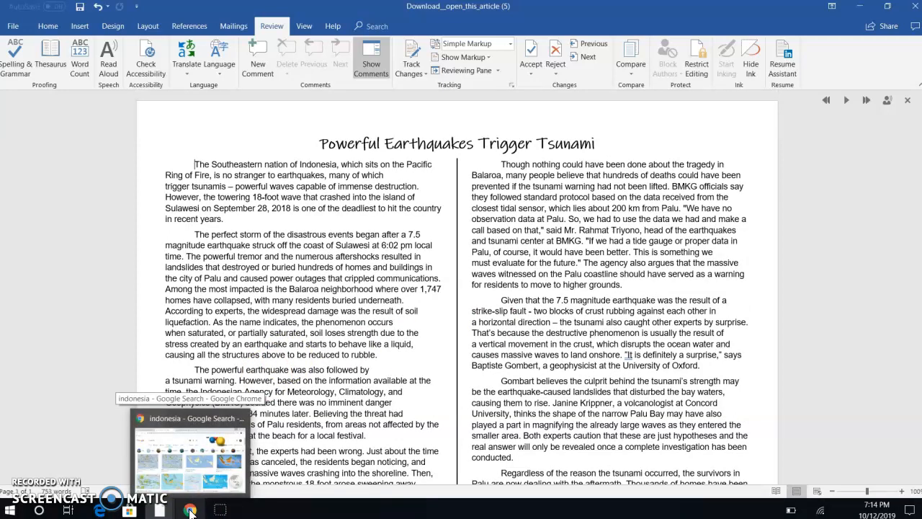
left_click(191, 512)
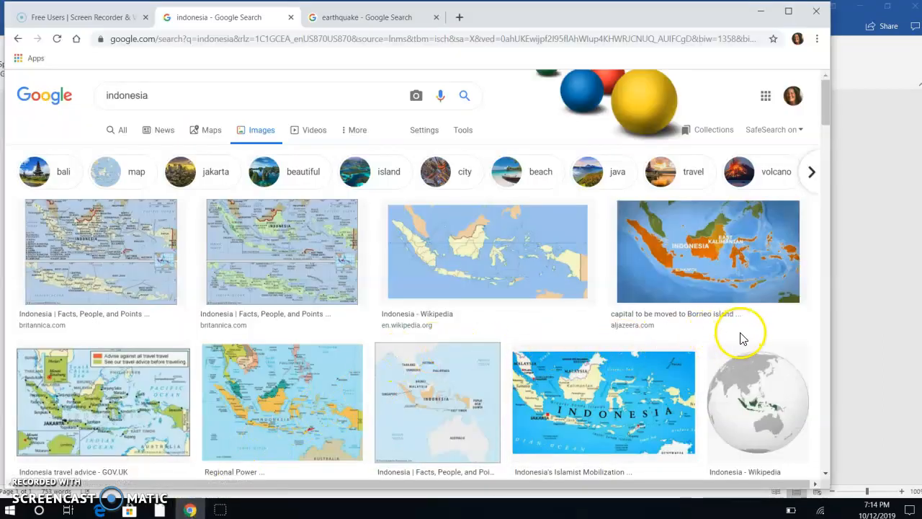
scroll(742, 339, "down", 1)
scroll(743, 340, "up", 1)
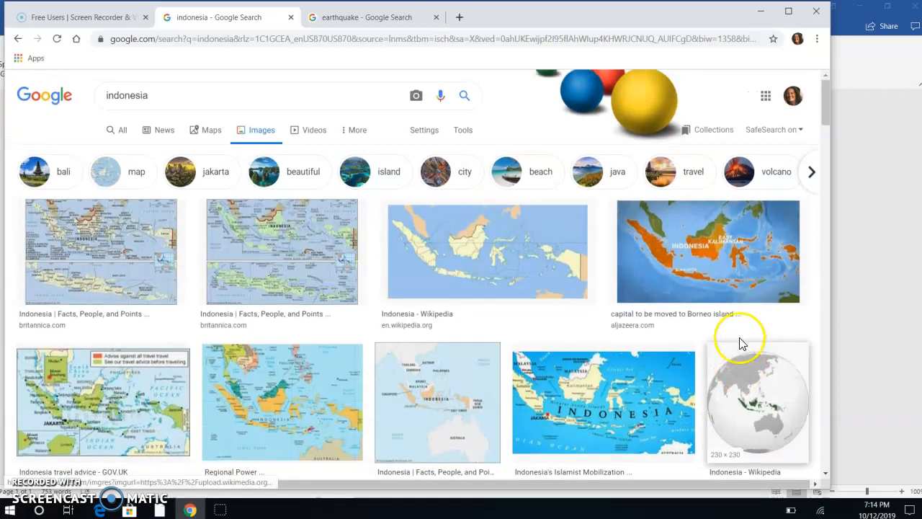
right_click(752, 409)
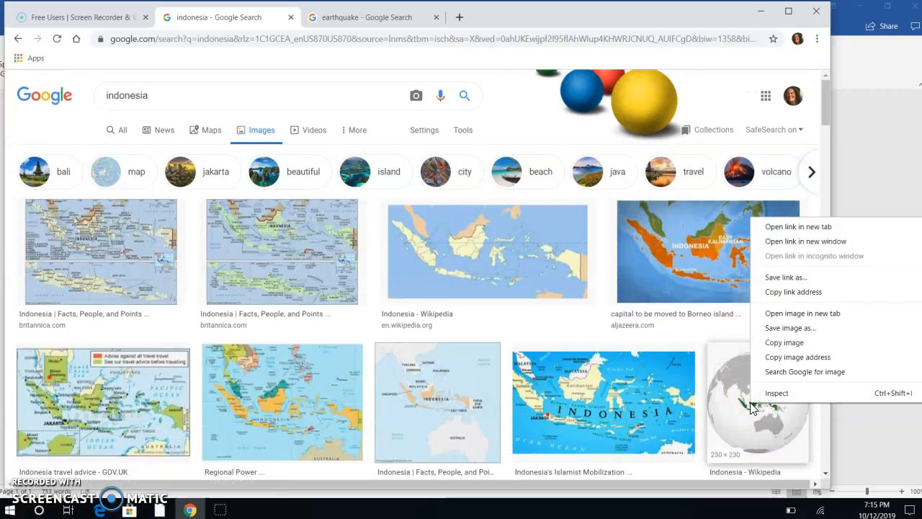
left_click(778, 346)
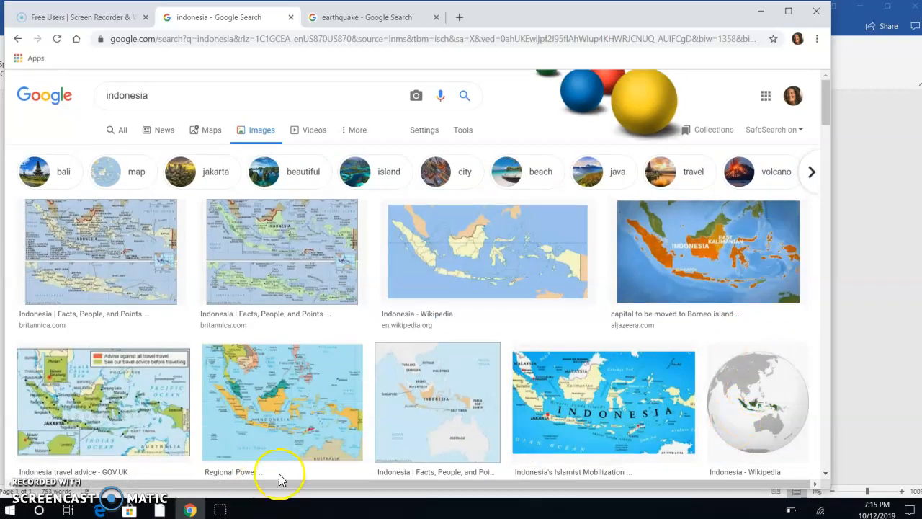
left_click(875, 297)
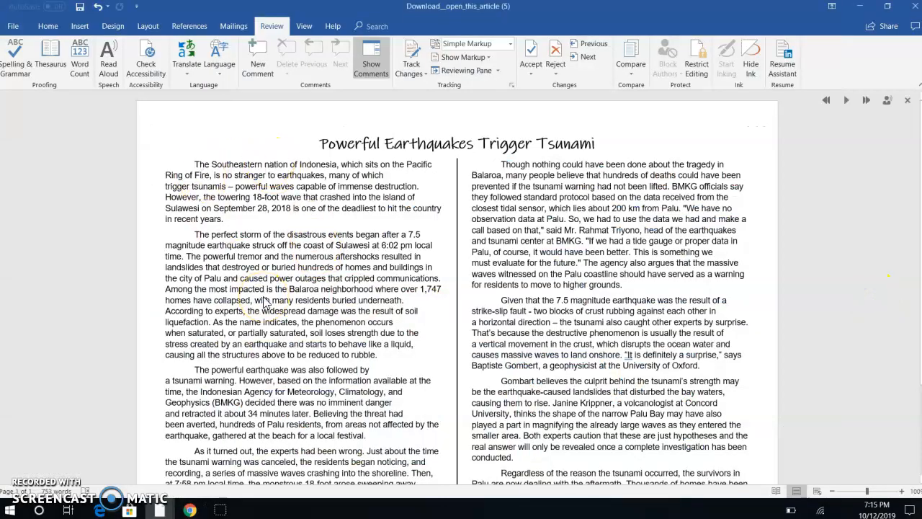
key("ctrl+v")
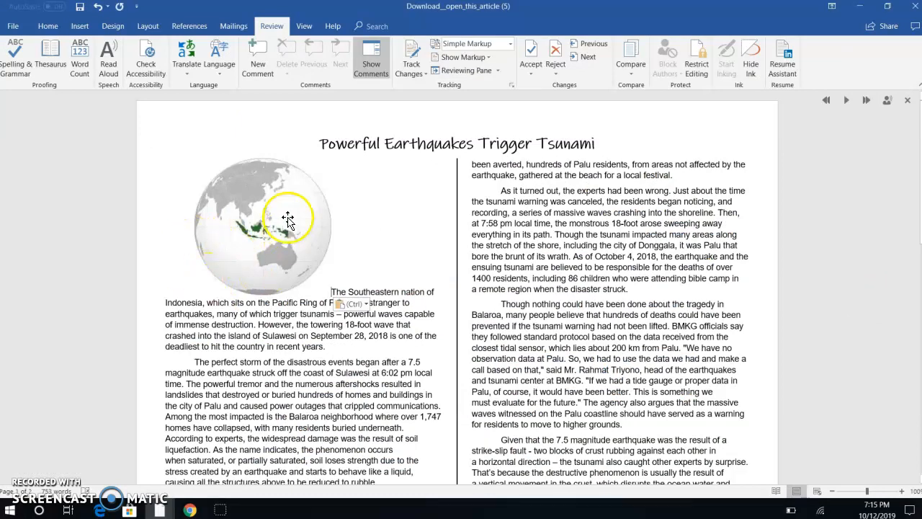
Set the globe picture's text wrapping to Tight, shrink it to about 1.33" square and align it with the first column's left edge.
left_click(251, 222)
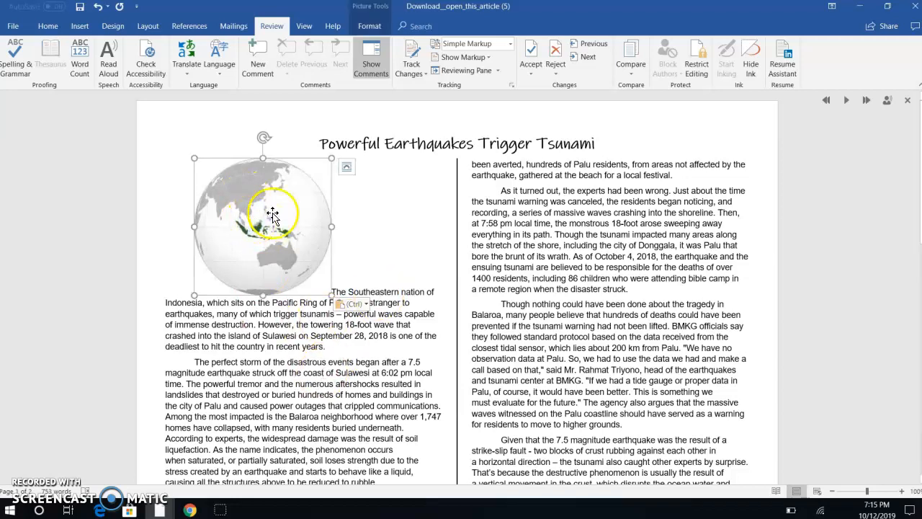
left_click(350, 166)
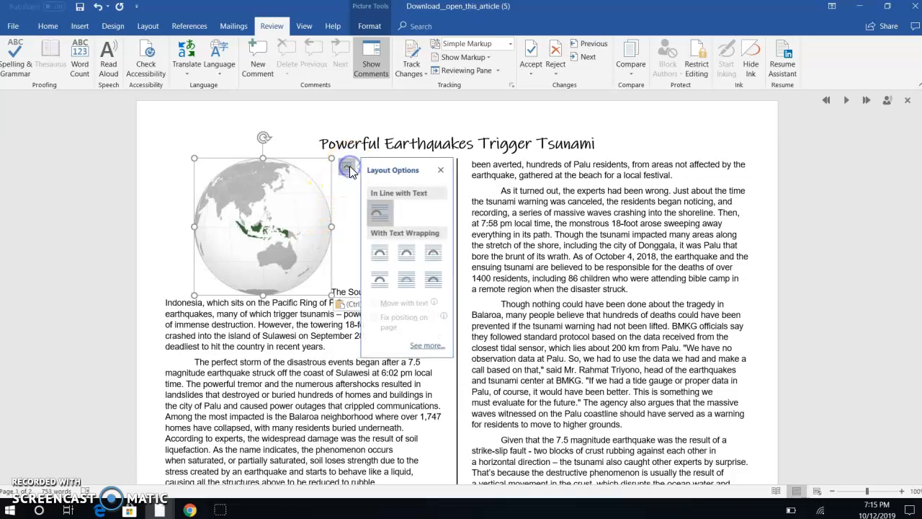
left_click(405, 259)
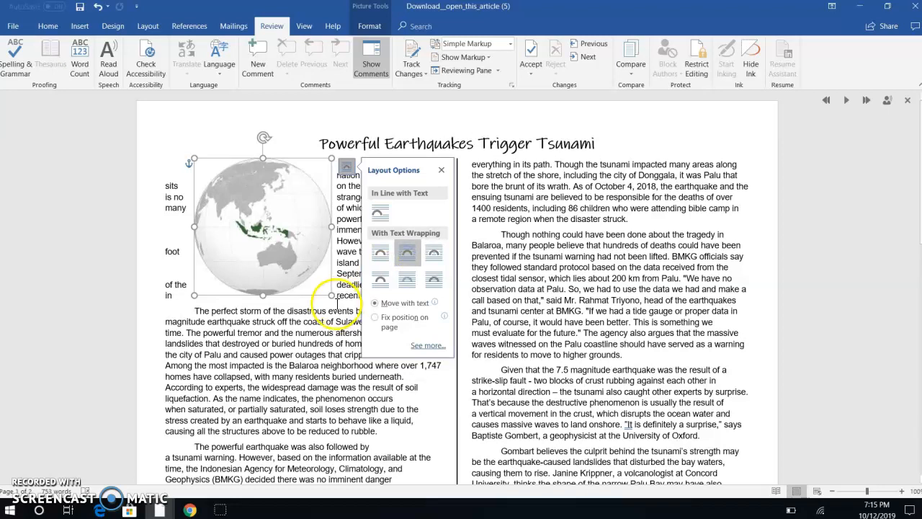
left_click_drag(330, 294, 272, 235)
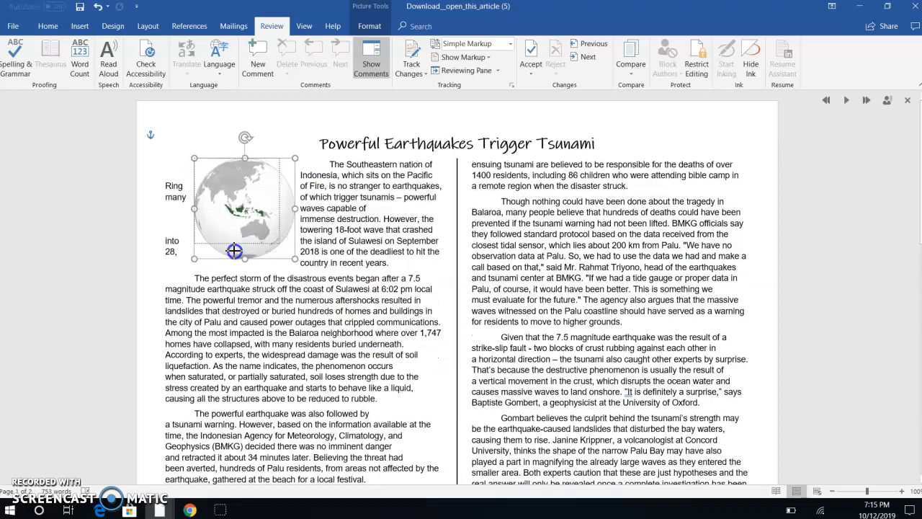
left_click_drag(214, 235, 192, 209)
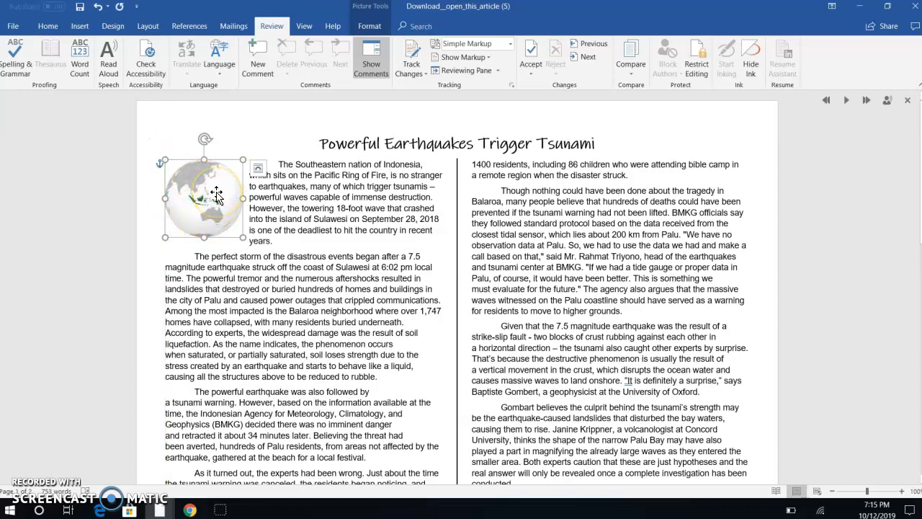
Give the globe picture a black border with a weight of 2¼ pt.
left_click(375, 26)
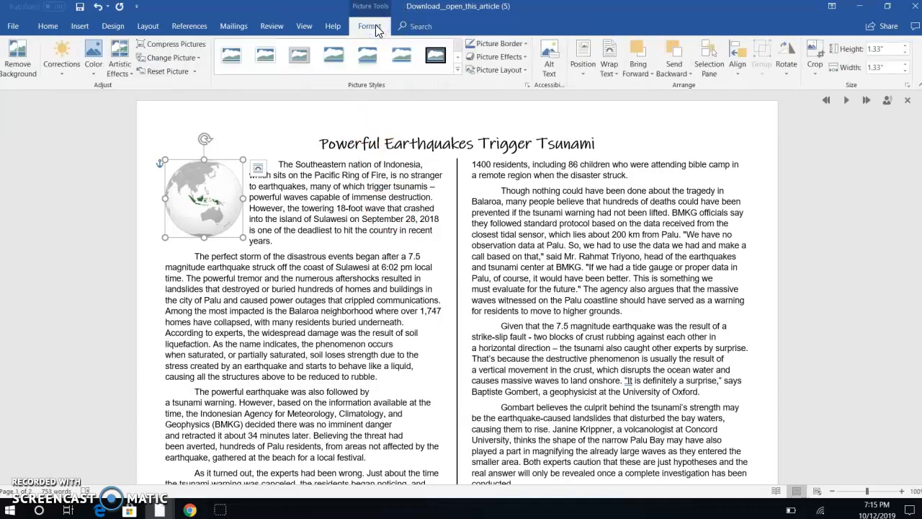
left_click(525, 47)
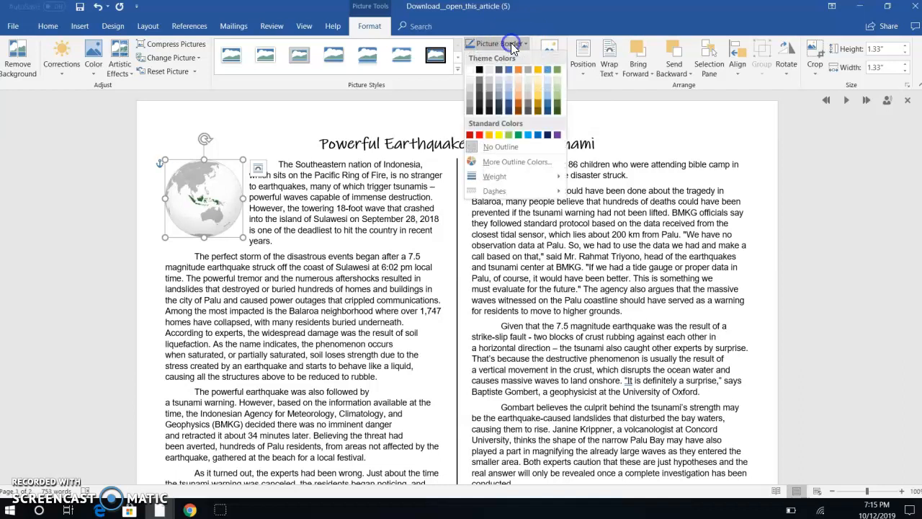
left_click(477, 70)
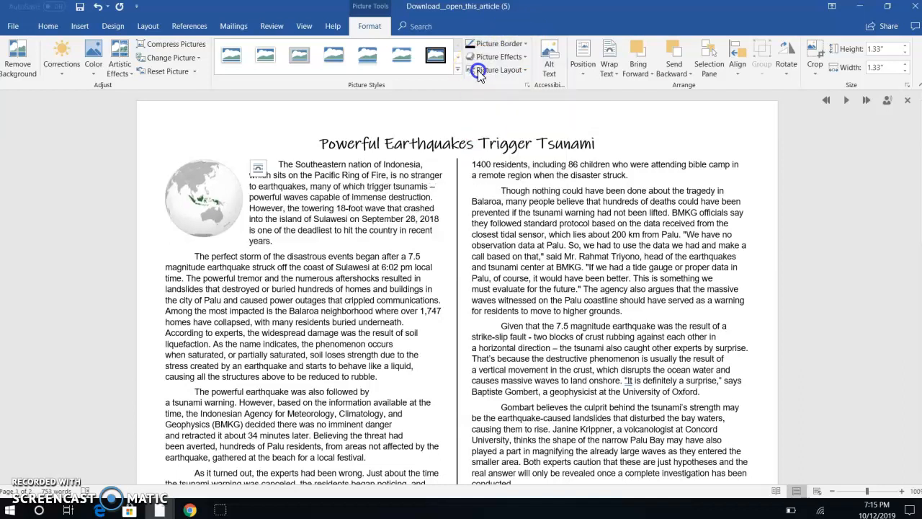
left_click(523, 46)
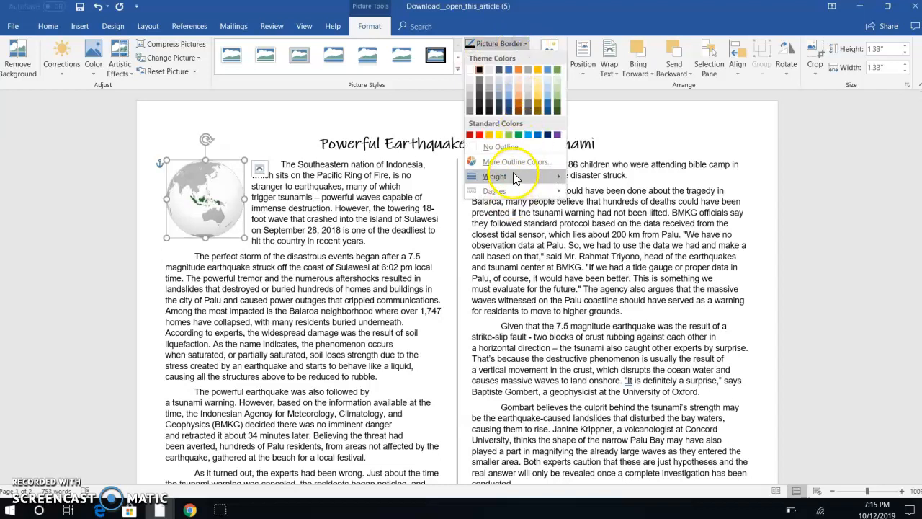
mouse_move(534, 177)
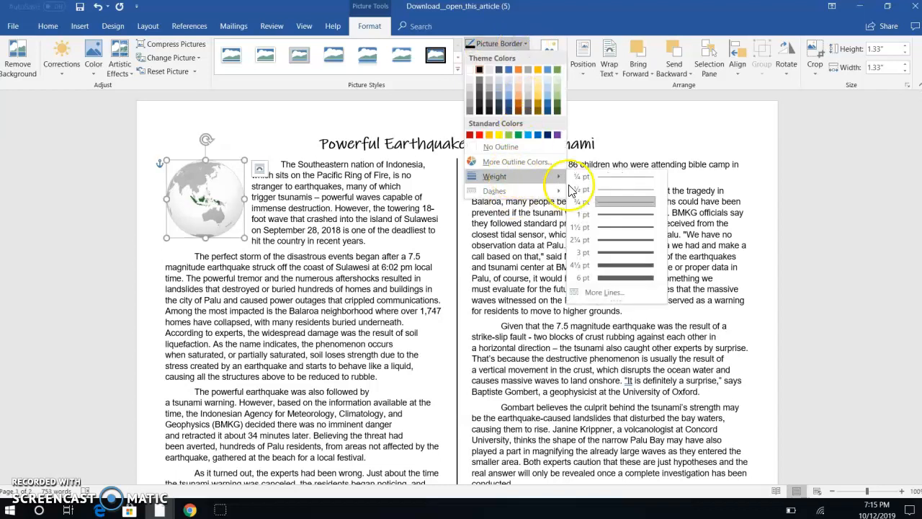
left_click(646, 241)
left_click(380, 273)
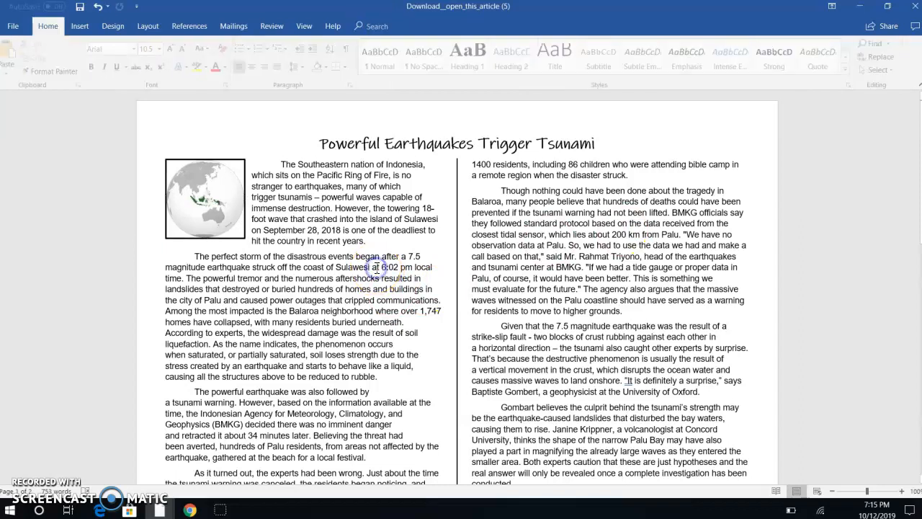
scroll(376, 268, "down", 6)
scroll(376, 268, "up", 1)
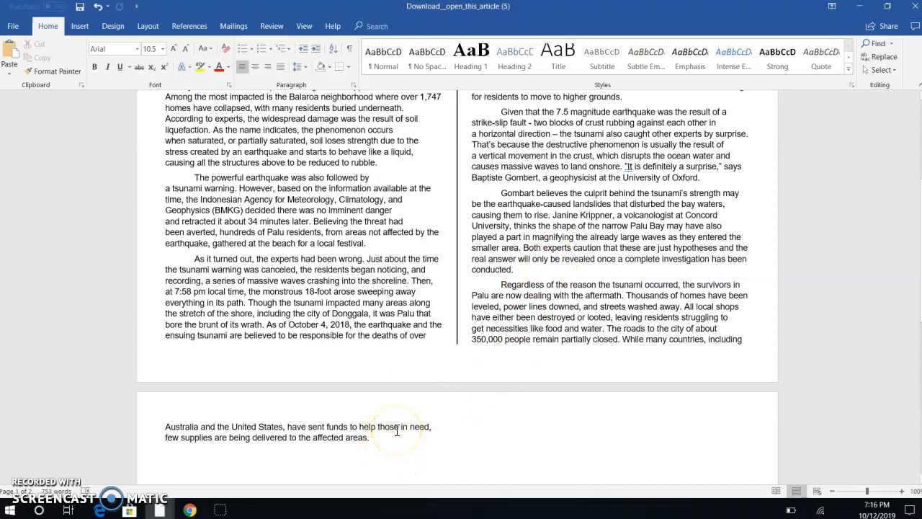
scroll(457, 307, "up", 8)
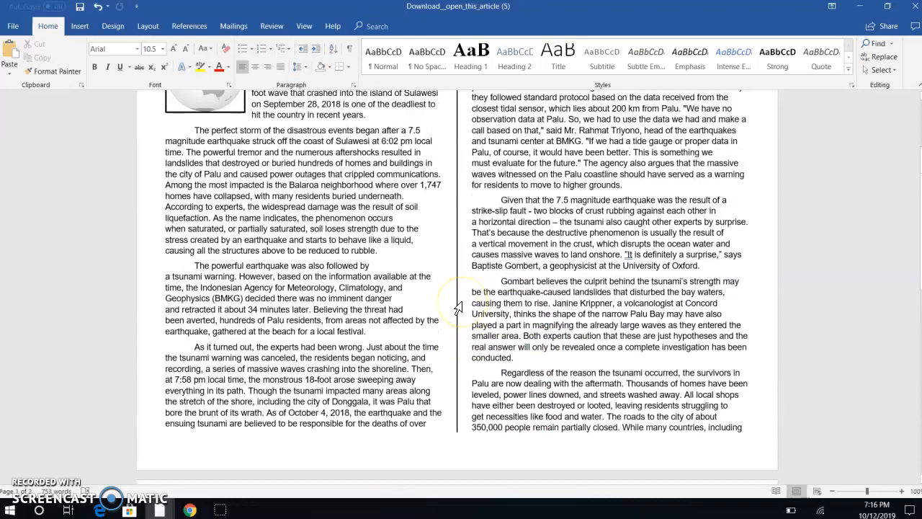
scroll(458, 308, "up", 1)
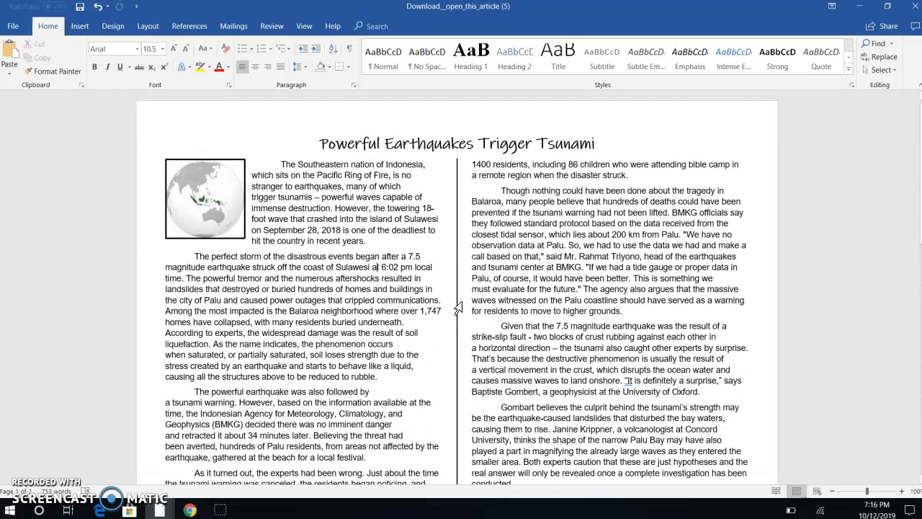
Switch to Chrome and copy the cracked road photo from nature.com in the earthquake image results.
left_click(190, 510)
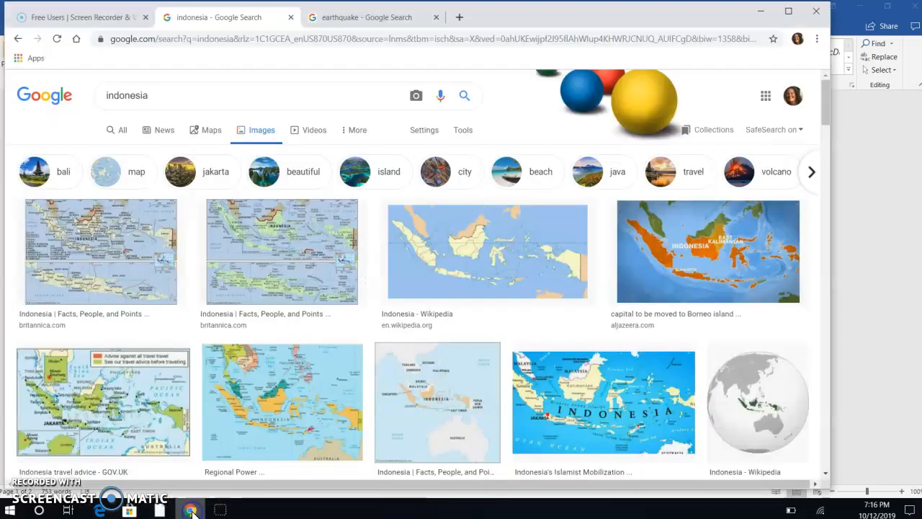
left_click(360, 18)
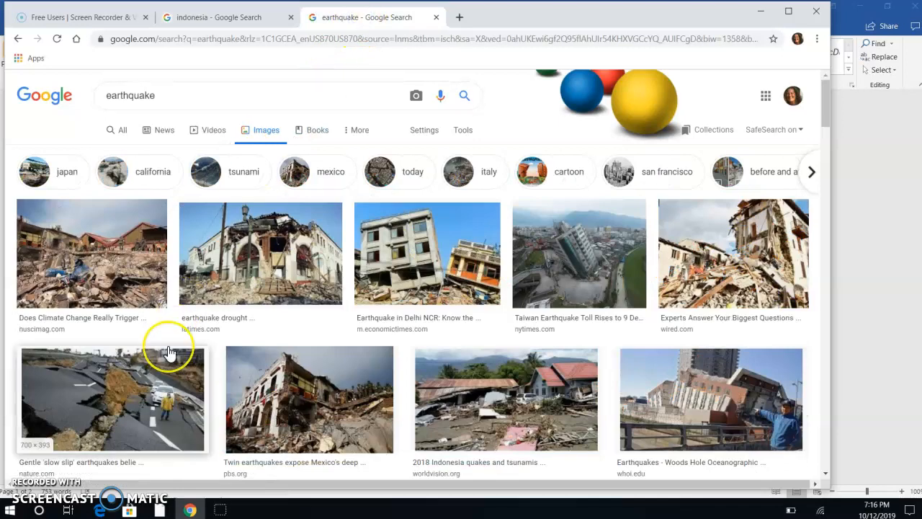
scroll(169, 353, "down", 1)
scroll(169, 353, "down", 2)
scroll(169, 353, "up", 1)
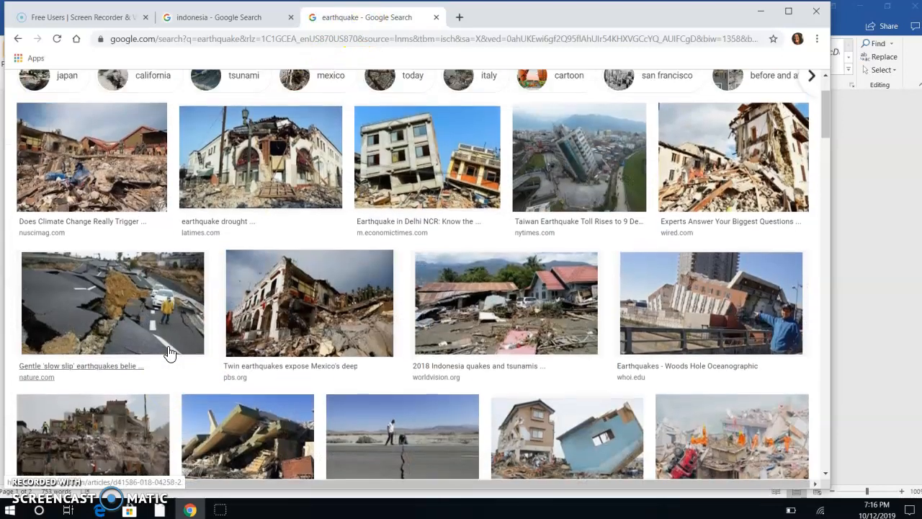
right_click(120, 312)
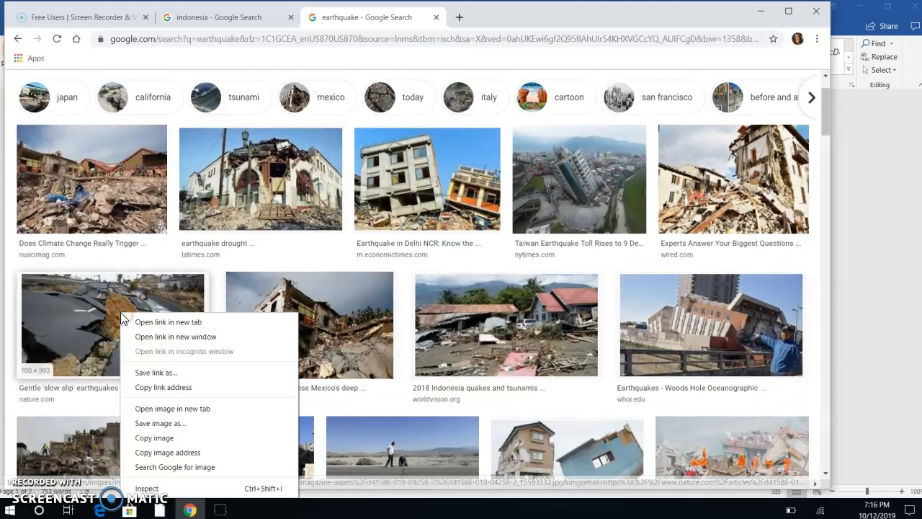
left_click(163, 437)
Return to Word and paste the road photo, keeping source formatting, after the paragraph ending "to move to higher grounds.".
left_click(903, 310)
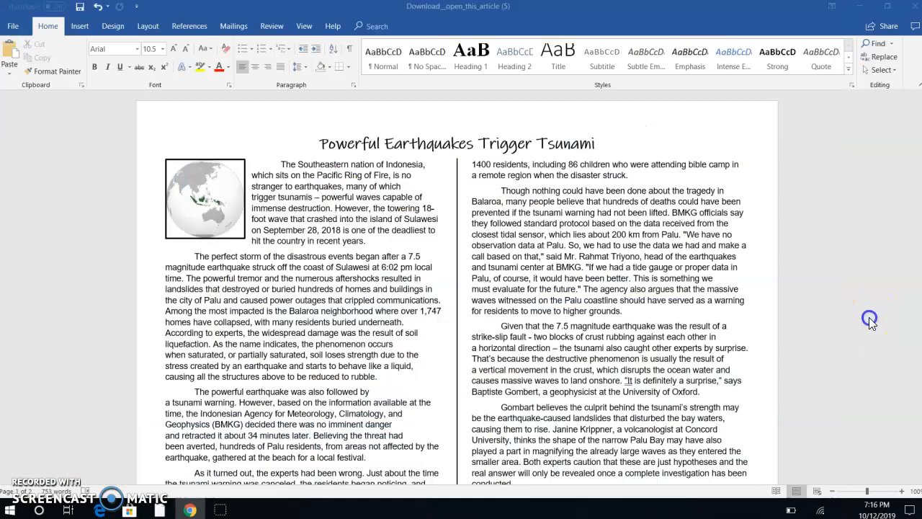
left_click(627, 316)
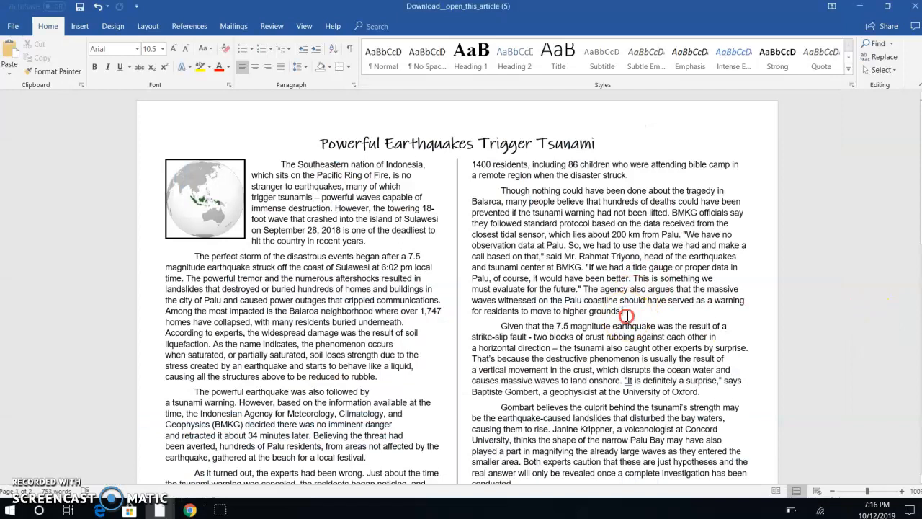
right_click(627, 317)
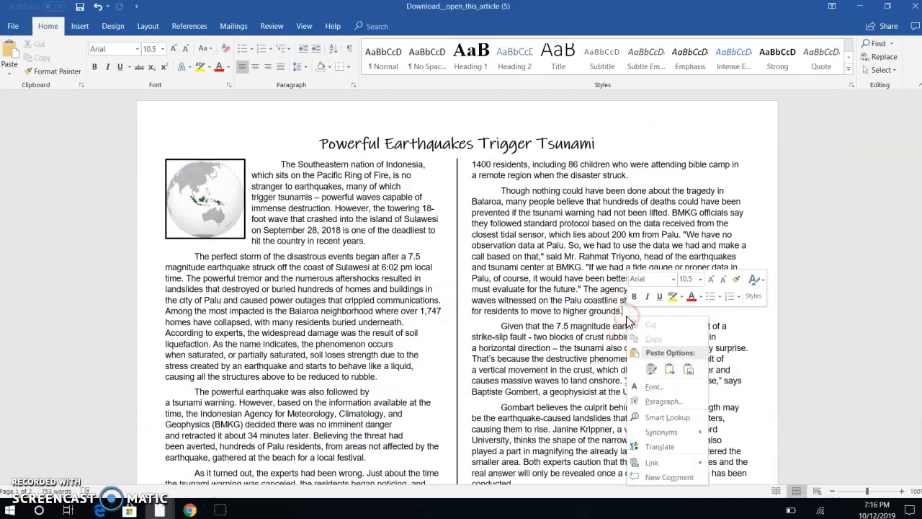
left_click(652, 369)
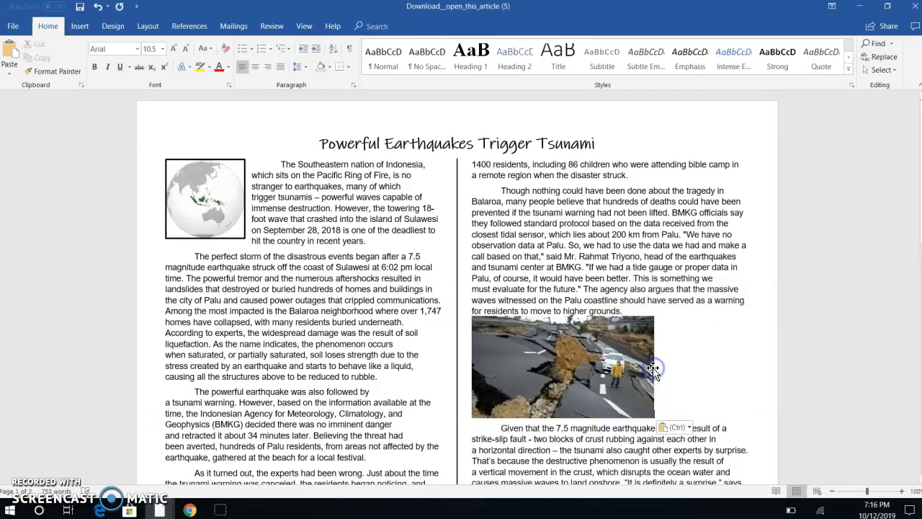
Set the road photo's text wrapping to Tight and shrink it to about 1.21" high by 2.16" wide.
left_click(595, 351)
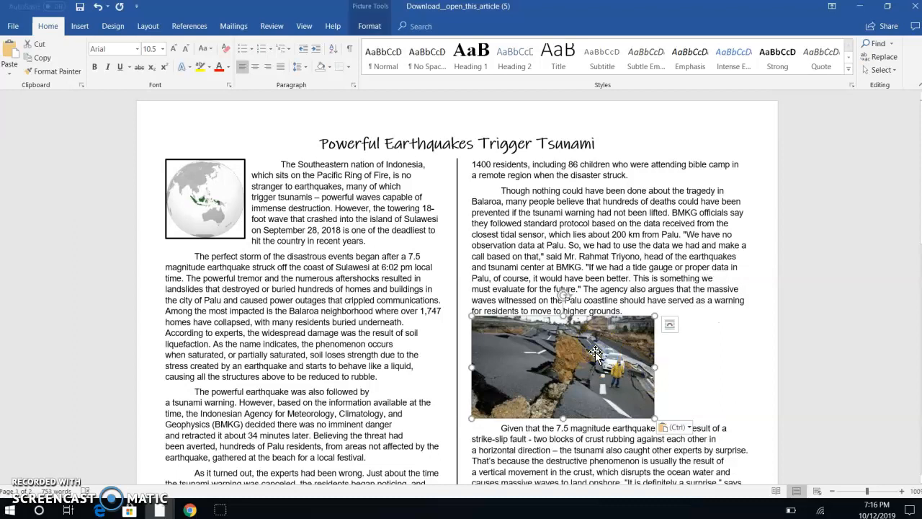
left_click(670, 325)
left_click(738, 398)
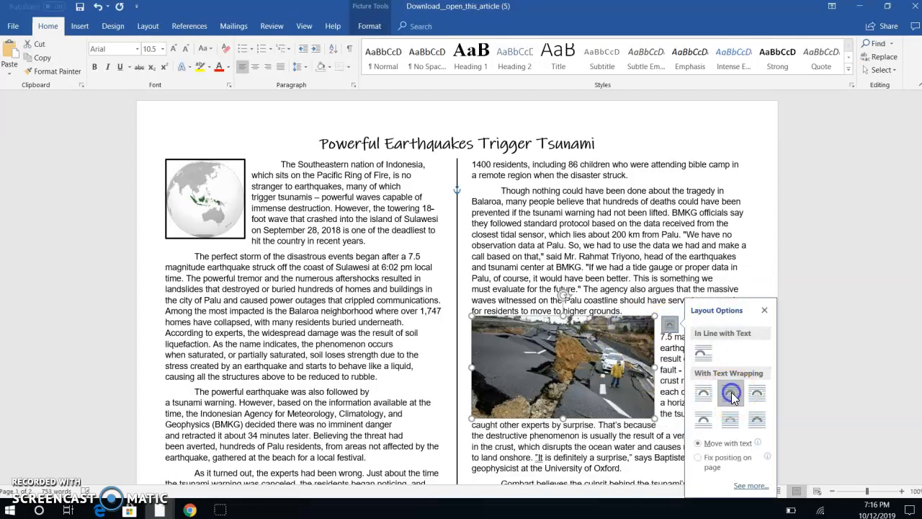
left_click_drag(652, 416, 598, 387)
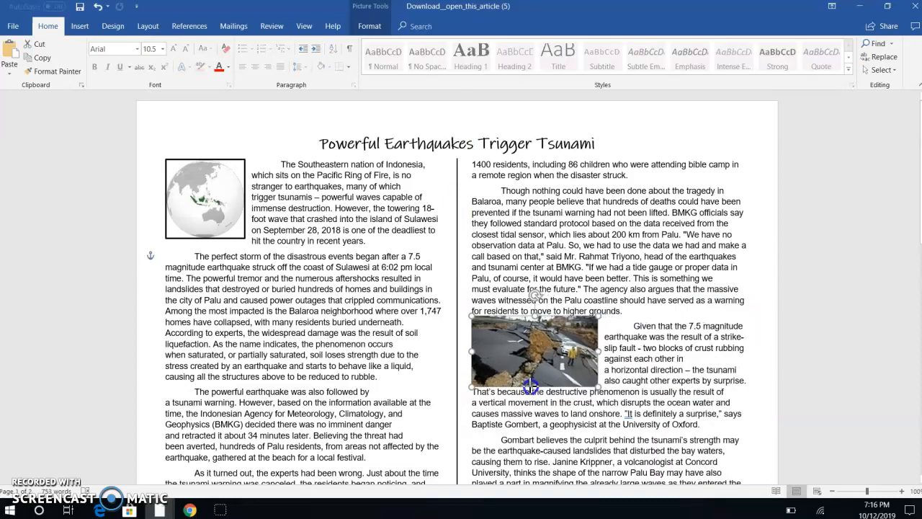
Give the cracked road photo a black border with a weight of 3 pt.
left_click(368, 27)
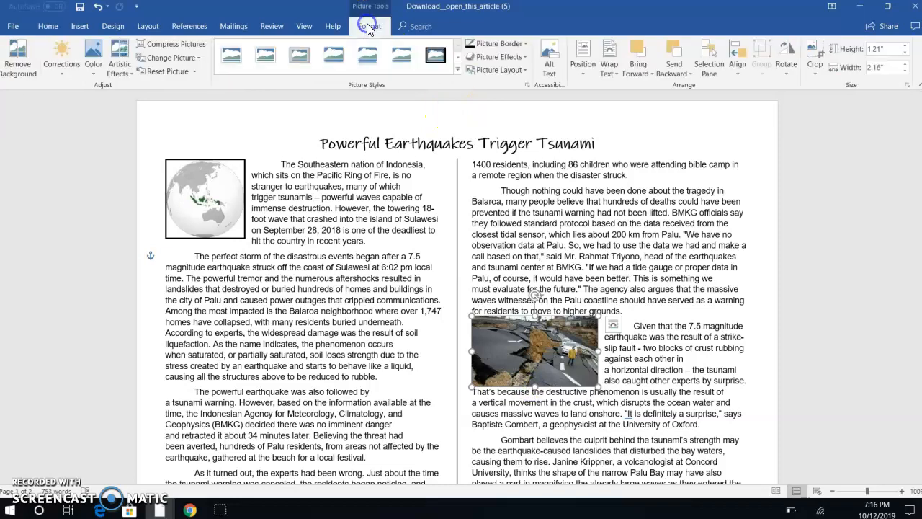
left_click(495, 44)
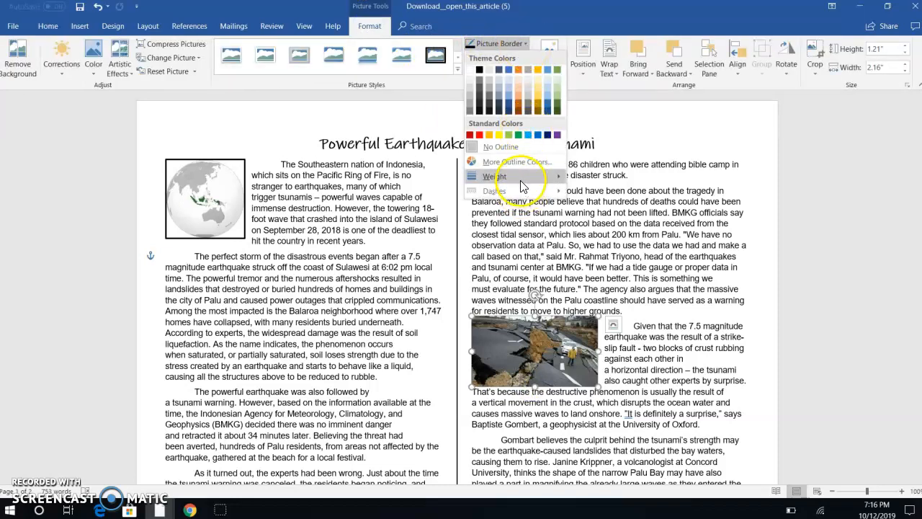
mouse_move(521, 183)
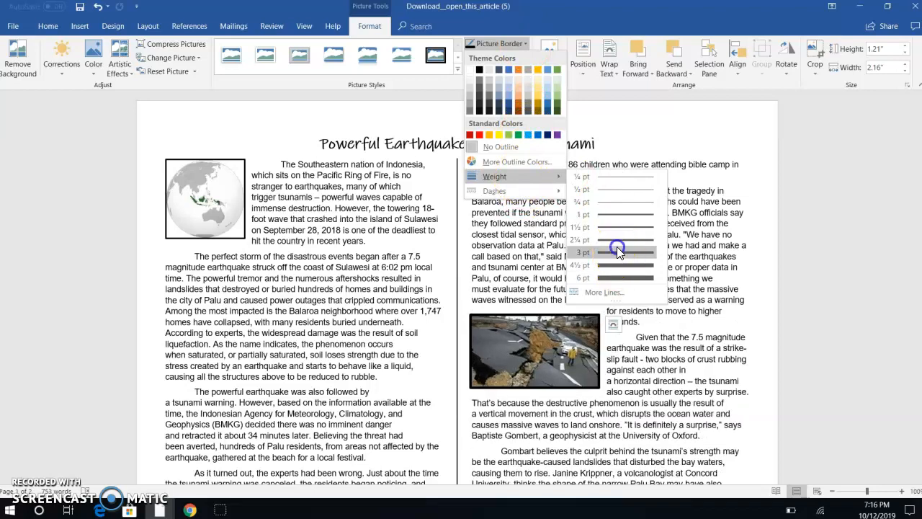
left_click(616, 246)
left_click(549, 354)
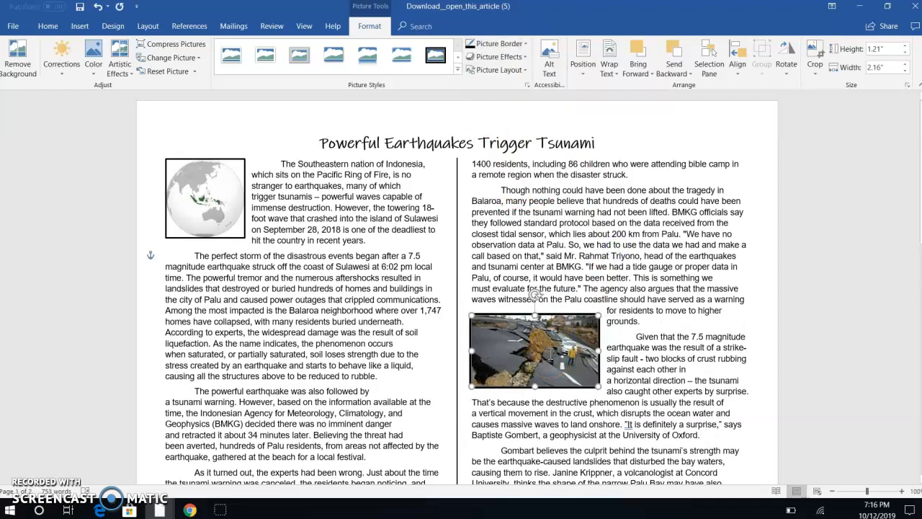
Examine how the article's text flows around the road photo and onto the second page.
scroll(549, 355, "down", 8)
scroll(550, 353, "up", 4)
scroll(550, 352, "down", 5)
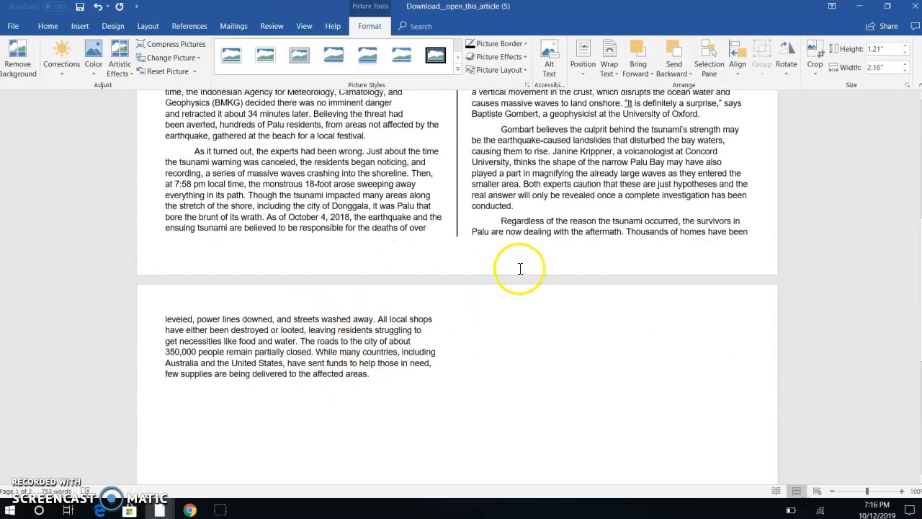
scroll(520, 268, "up", 1)
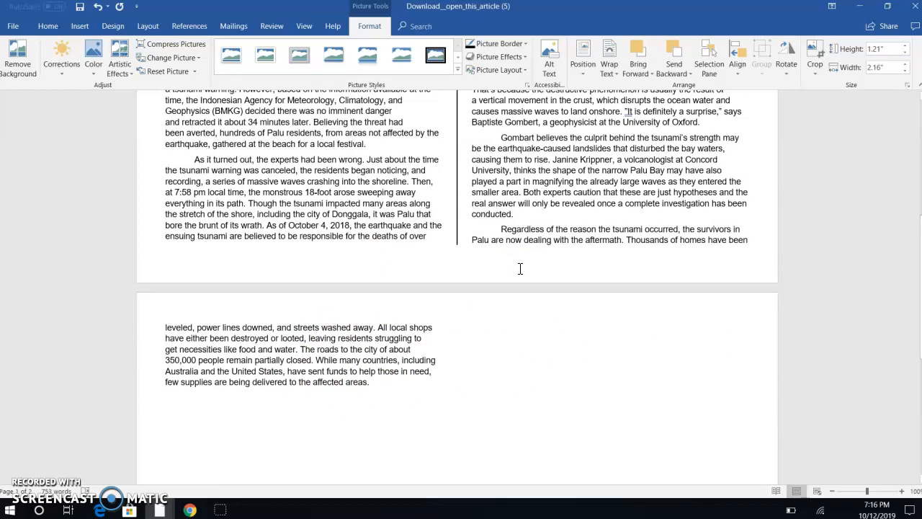
scroll(520, 268, "up", 2)
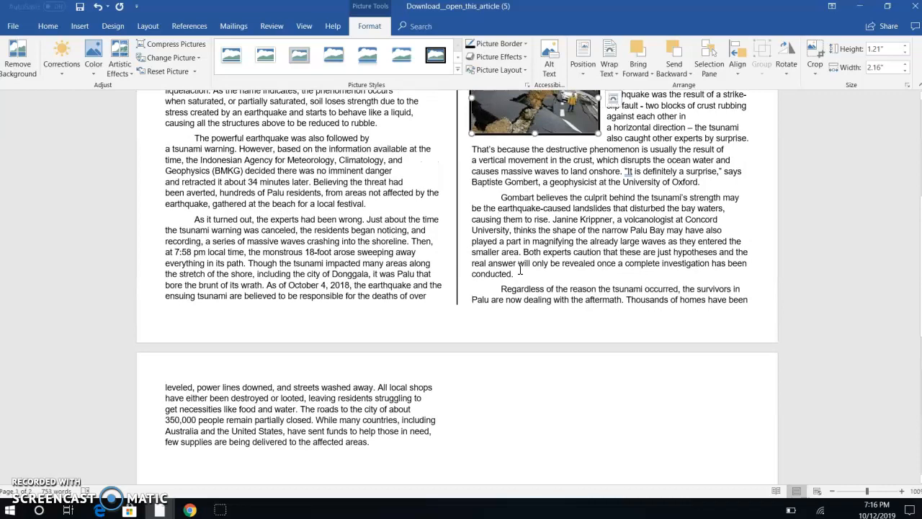
scroll(521, 269, "up", 2)
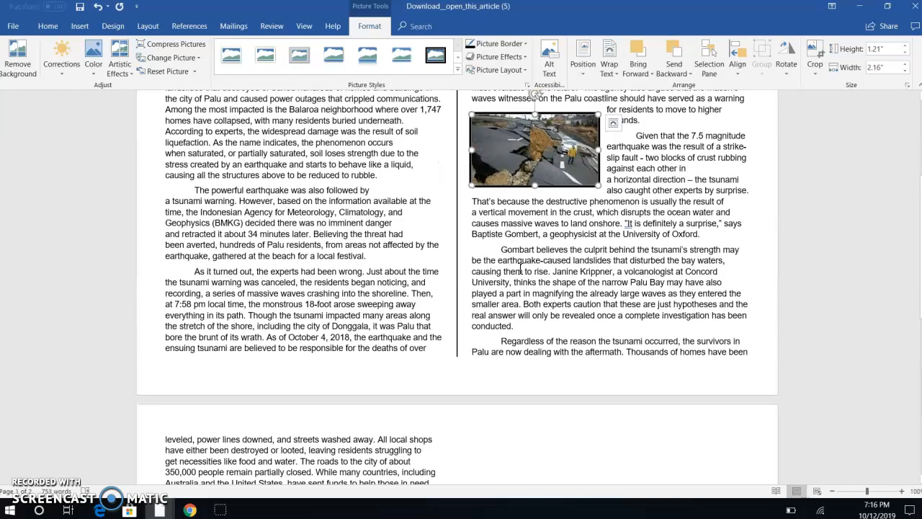
scroll(509, 299, "down", 4)
scroll(505, 311, "up", 7)
scroll(504, 311, "up", 3)
Shrink the globe picture, and place the road photo at its column's right edge, reduced to about 1.08" high by 1.93" wide.
left_click(243, 191)
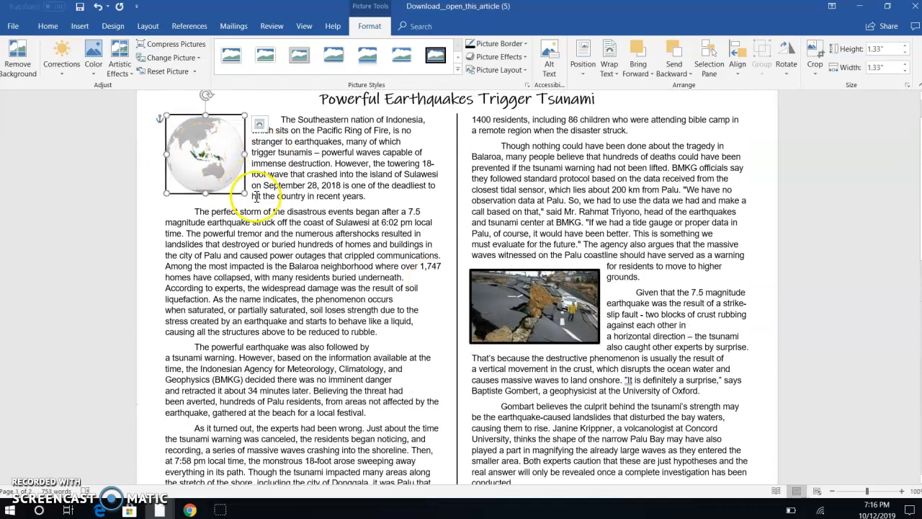
left_click_drag(243, 193, 229, 178)
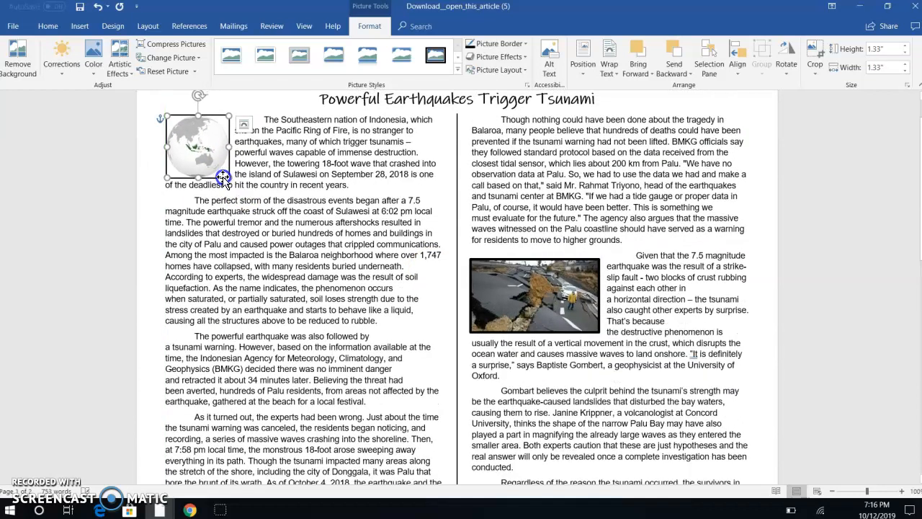
left_click(591, 303)
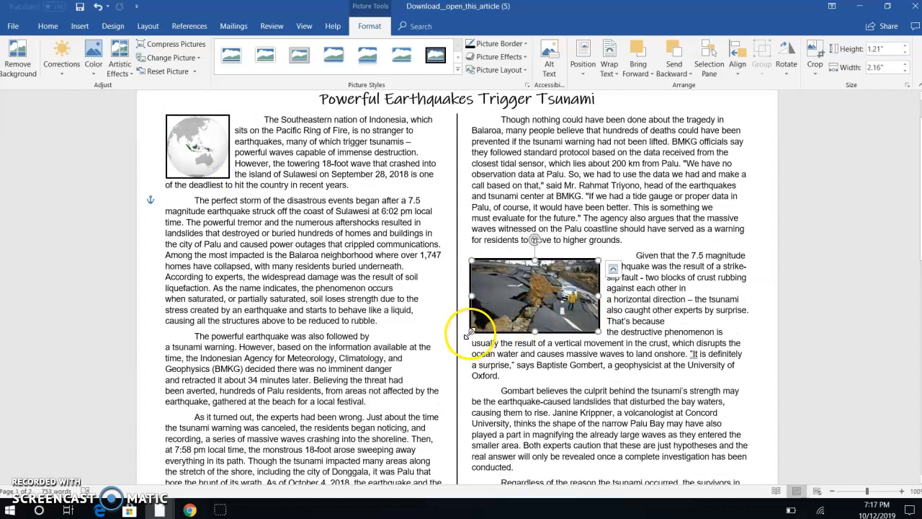
left_click_drag(470, 330, 677, 268)
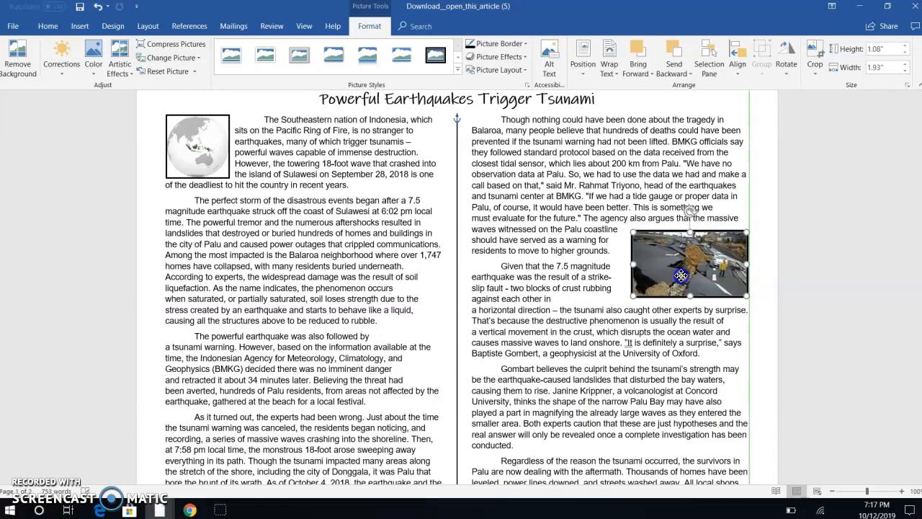
Check how much of the final paragraph spills onto the second page with the smaller pictures.
scroll(641, 379, "down", 5)
scroll(641, 379, "up", 6)
scroll(641, 379, "down", 5)
scroll(640, 379, "up", 5)
scroll(641, 379, "down", 6)
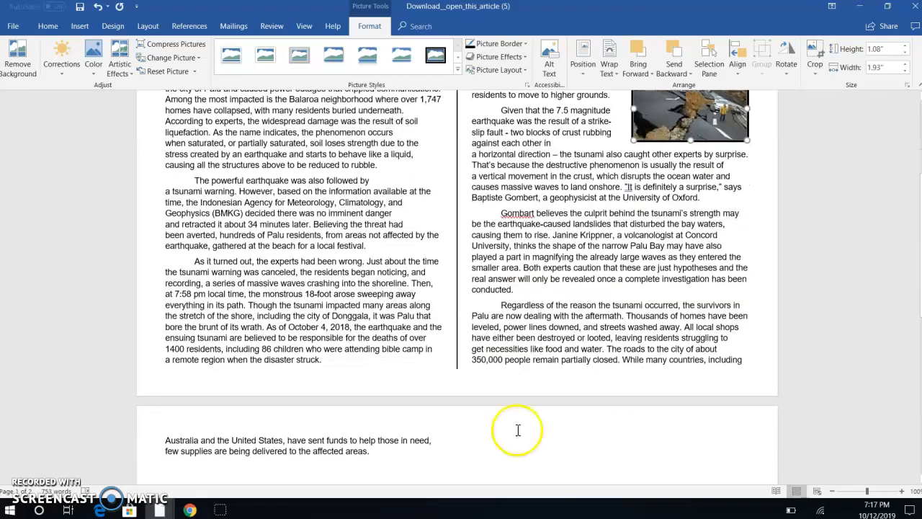
scroll(509, 439, "up", 3)
scroll(511, 438, "up", 3)
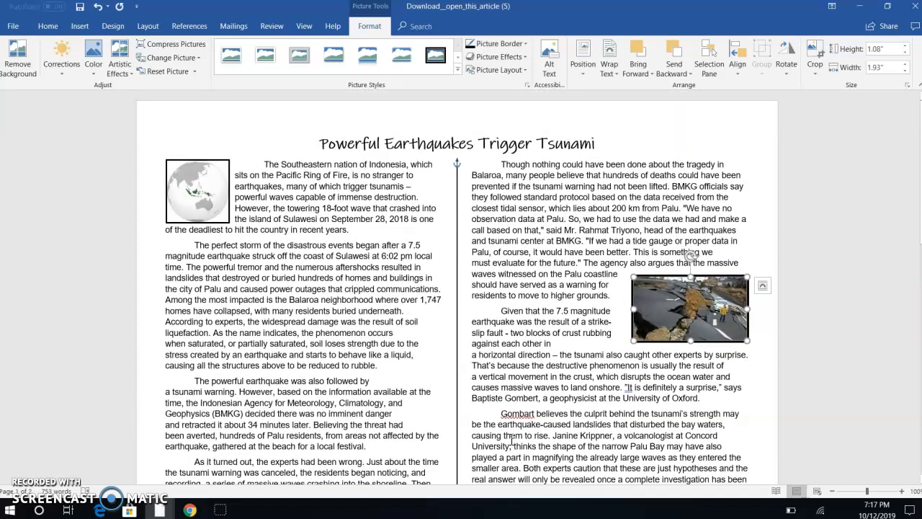
Reduce the font size of the whole document by one increment, bringing the body text to 10 pt.
key("ctrl+a")
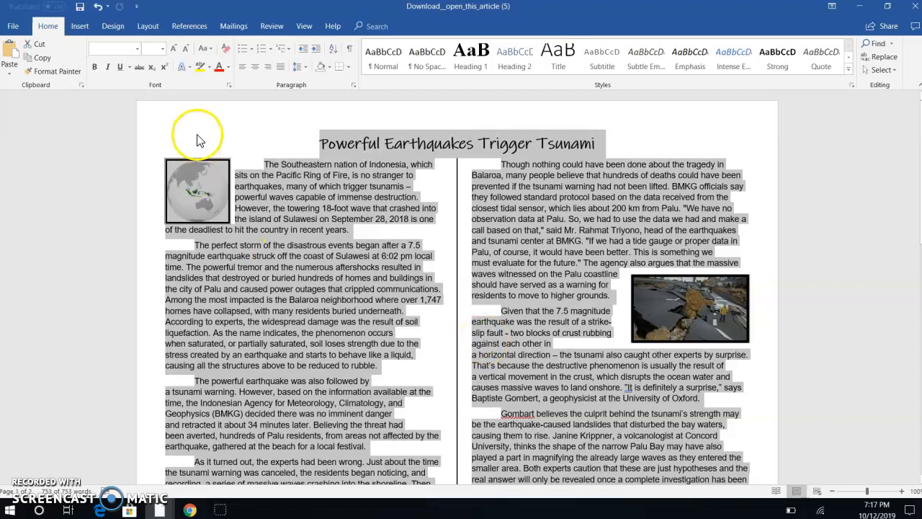
left_click(185, 51)
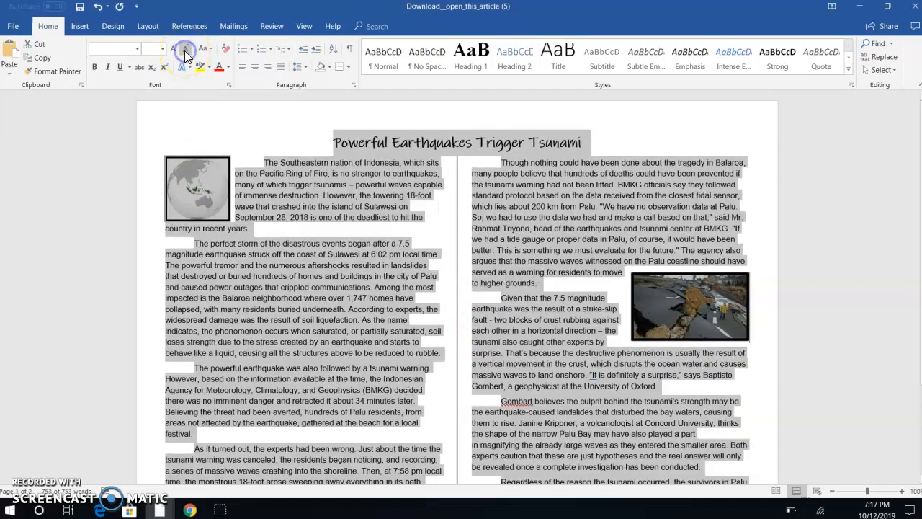
scroll(404, 364, "down", 3)
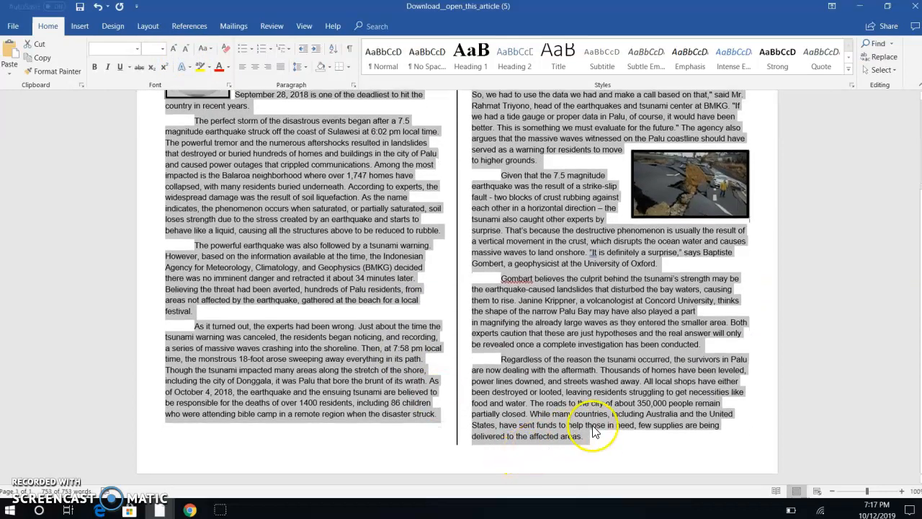
left_click(596, 443)
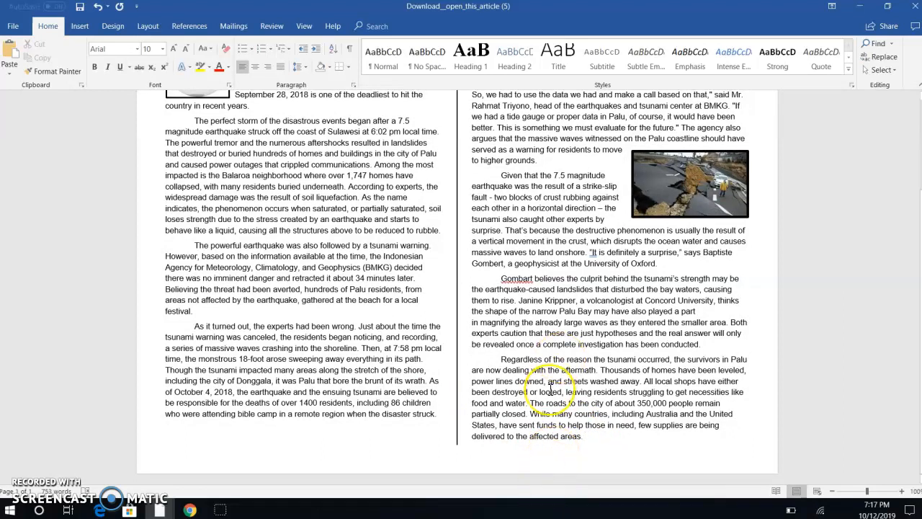
scroll(549, 389, "up", 2)
scroll(550, 389, "up", 2)
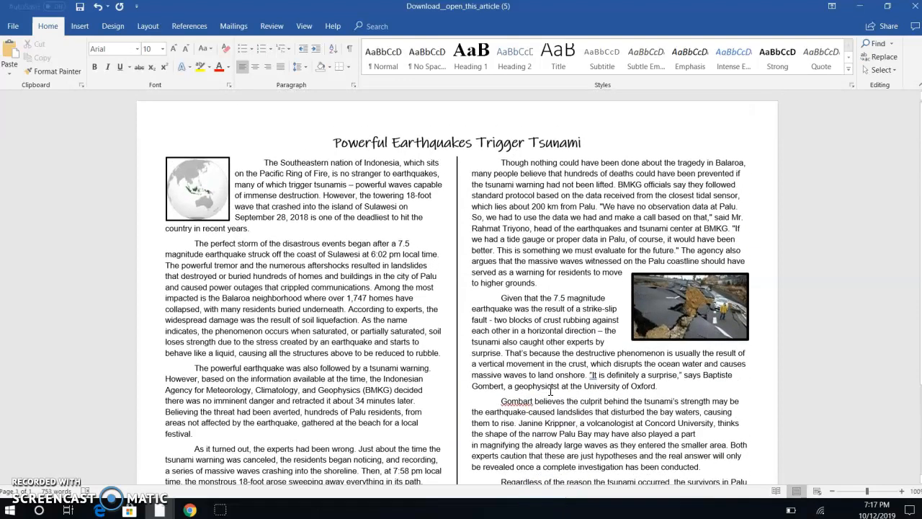